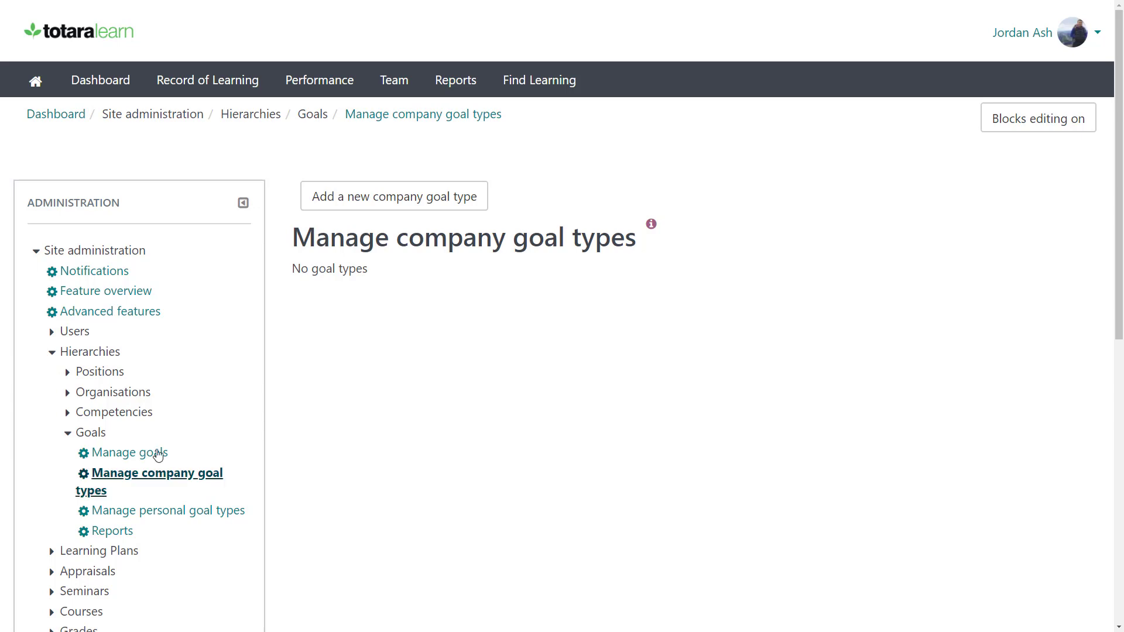
Start a new company goal type with the full name "Customer satisfaction" and goal type ID number 101.
click(392, 202)
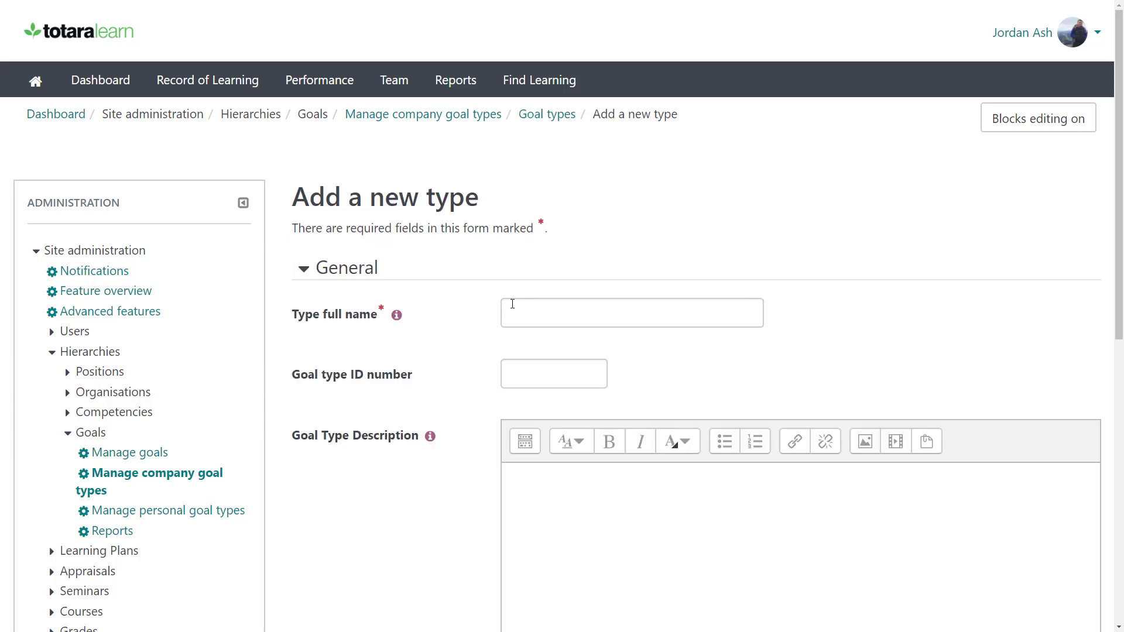
click(508, 306)
text(Customer satisfaction)
click(493, 305)
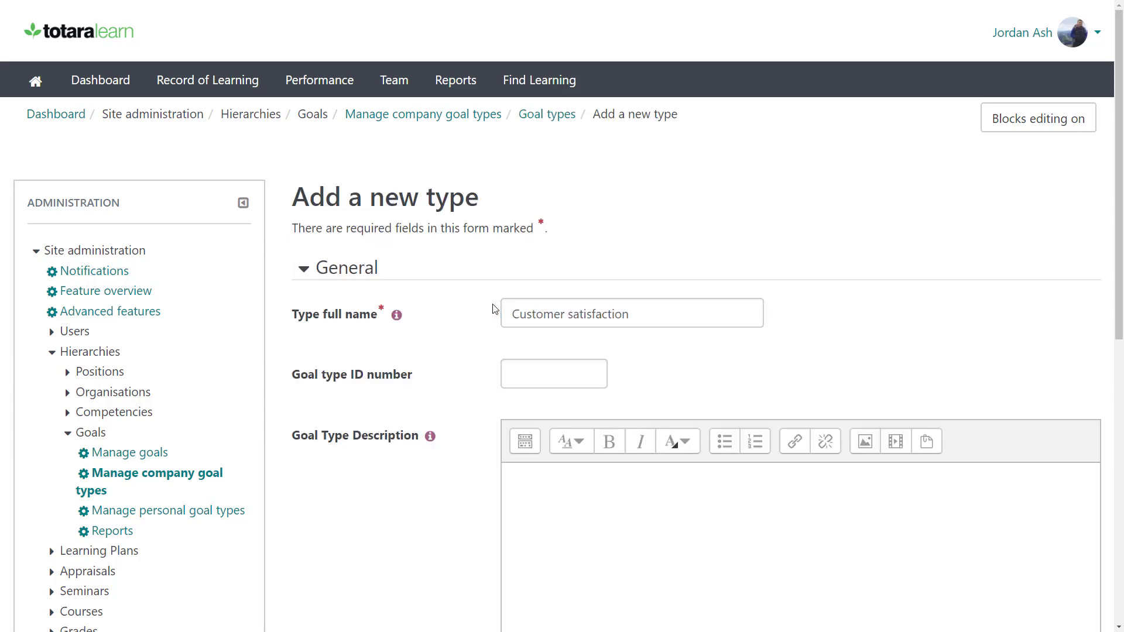
click(514, 379)
text(101)
click(488, 379)
Describe the goal type as "Goals that create stronger client relationships and ensure positive engagement with the organisation." and save it.
click(504, 470)
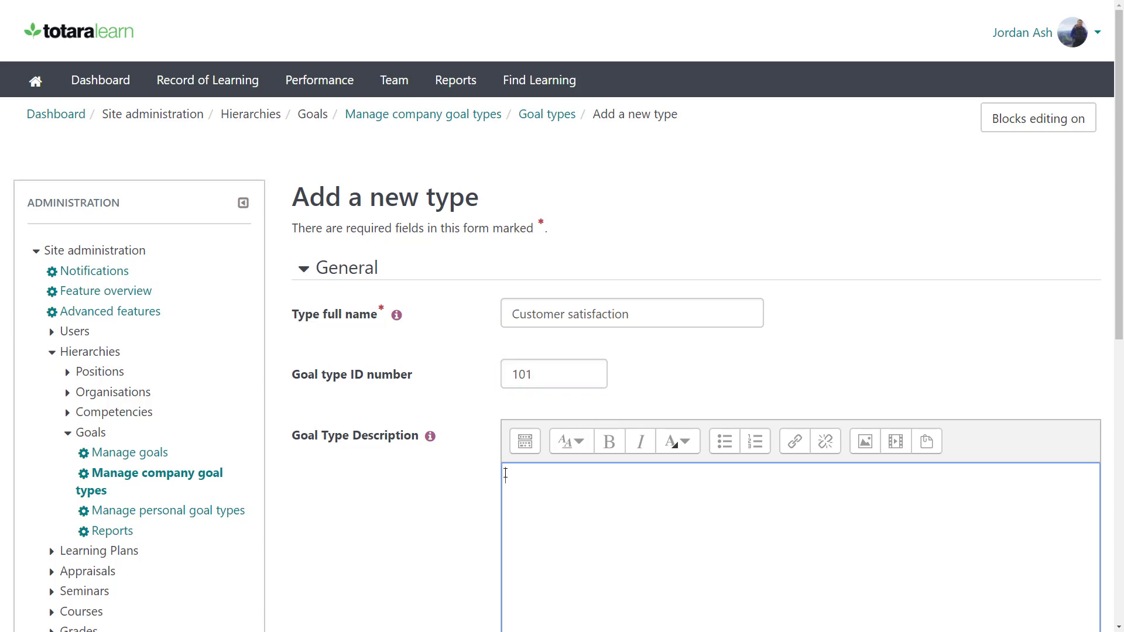
text(Goals that create stronger client relationships and ensure positive engagement with the organisation.)
click(492, 475)
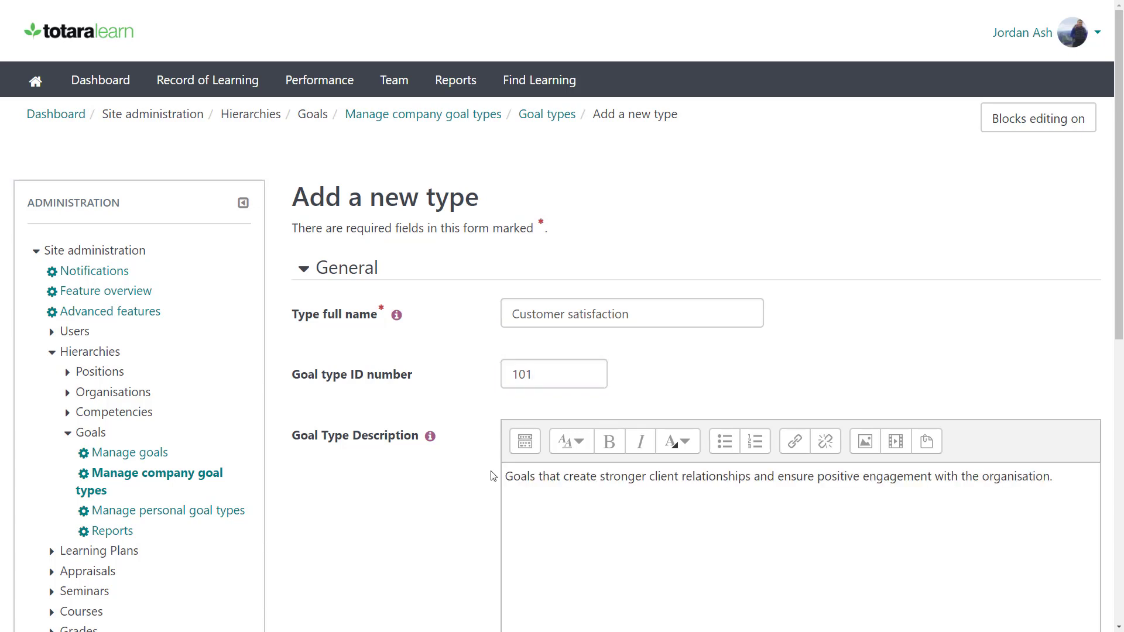
drag(1115, 309, 1079, 507)
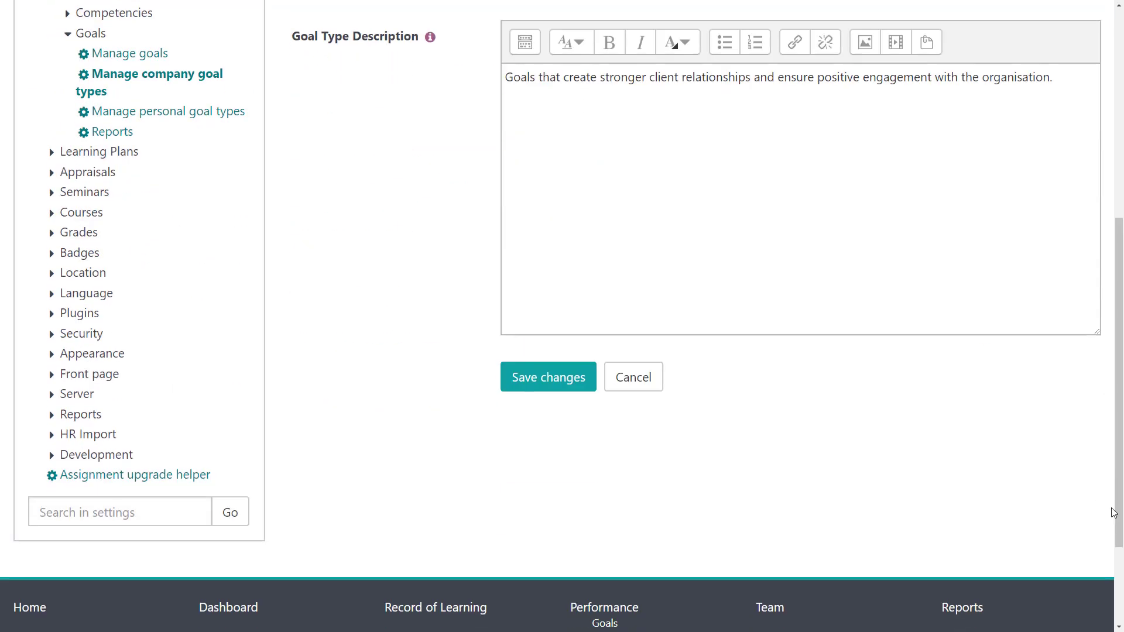
click(576, 380)
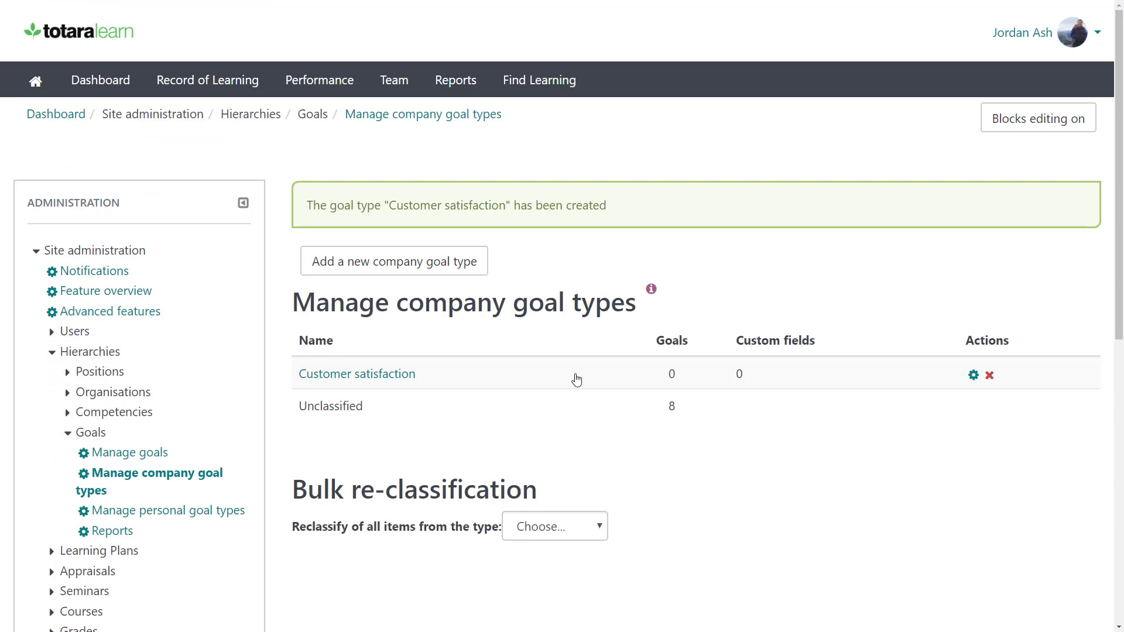
Start a File custom field for the Customer satisfaction goal type, with "Instructions" as both full name and short name.
click(388, 382)
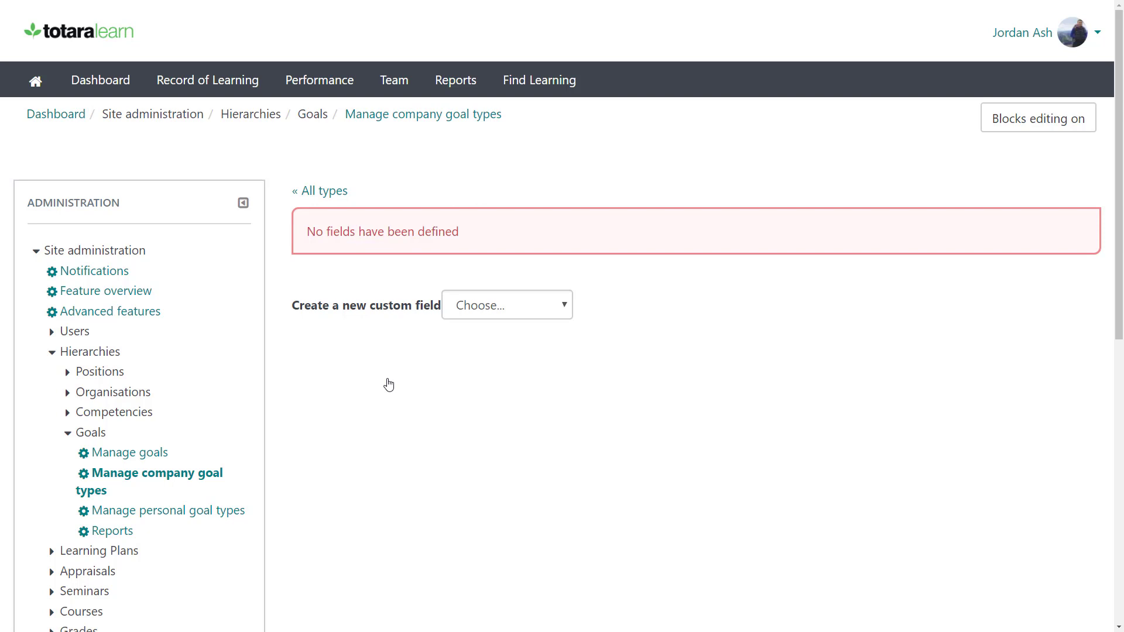
click(511, 311)
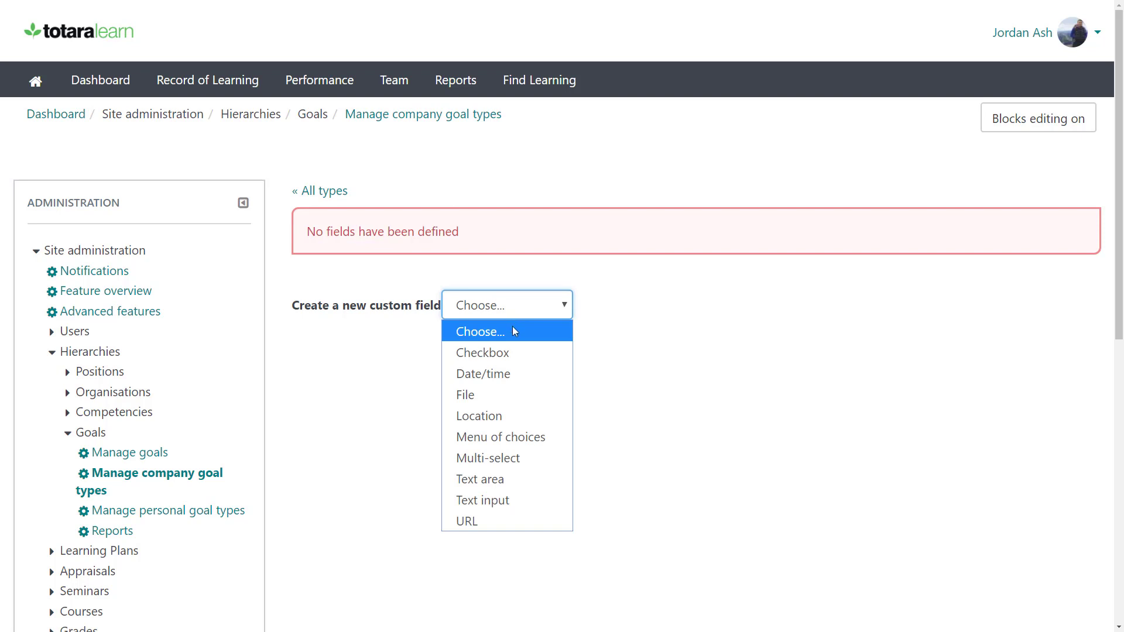
click(511, 393)
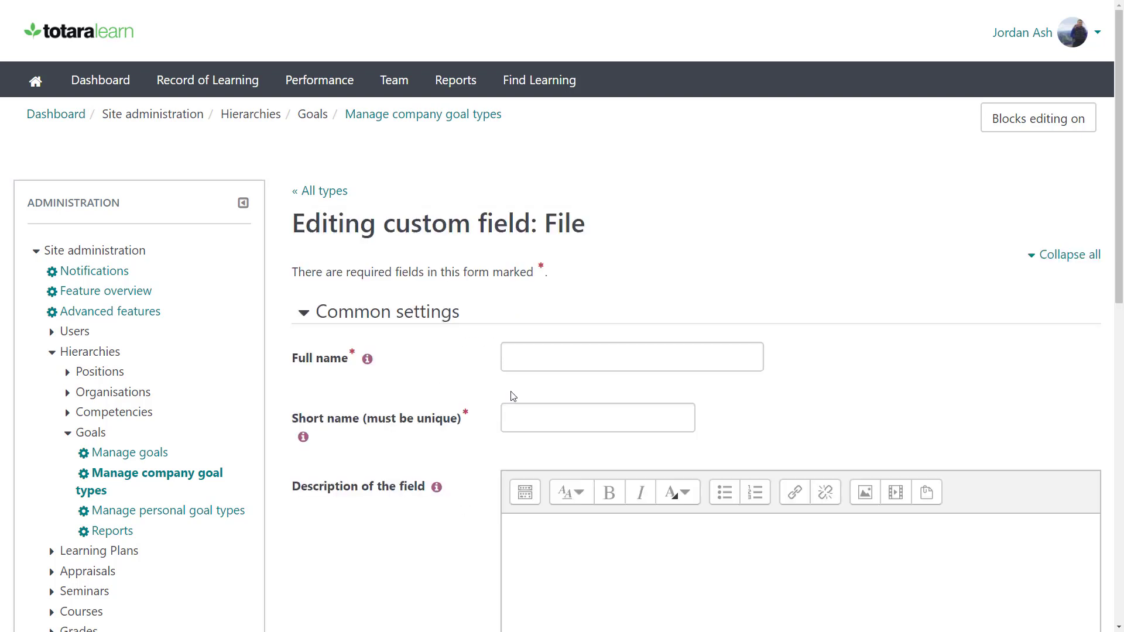
click(509, 358)
text(Instructions)
click(499, 419)
text(Instructions)
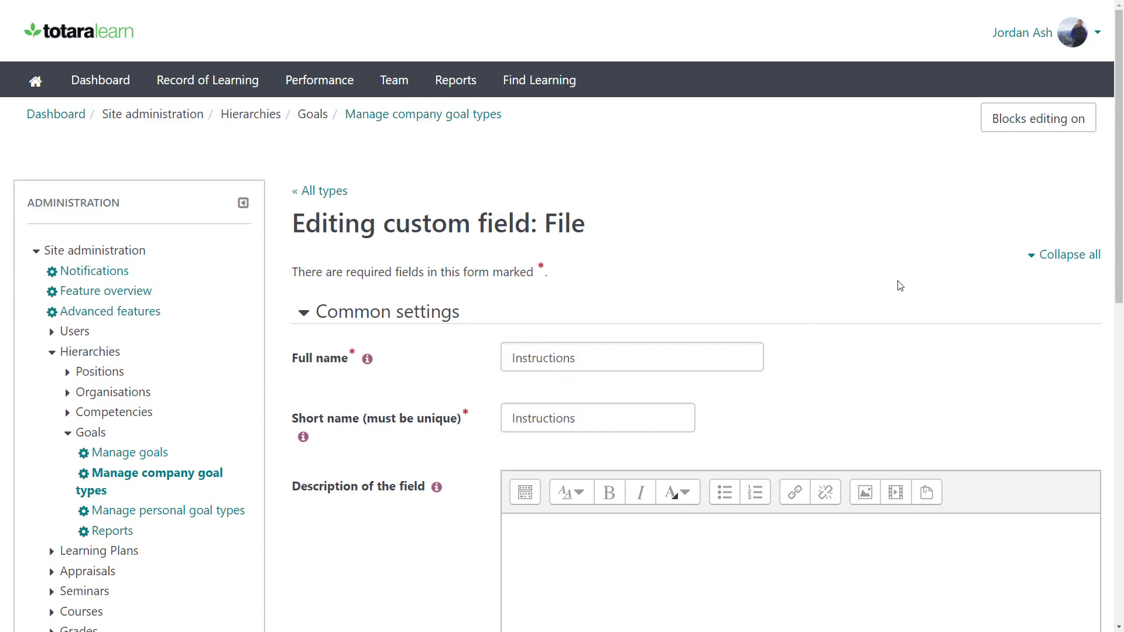
Describe the custom field as "Further instructions required to complete the goal.", set required to No, and save the field.
drag(1112, 207, 1094, 515)
click(1079, 313)
text(Further instructions required to complete the goal.)
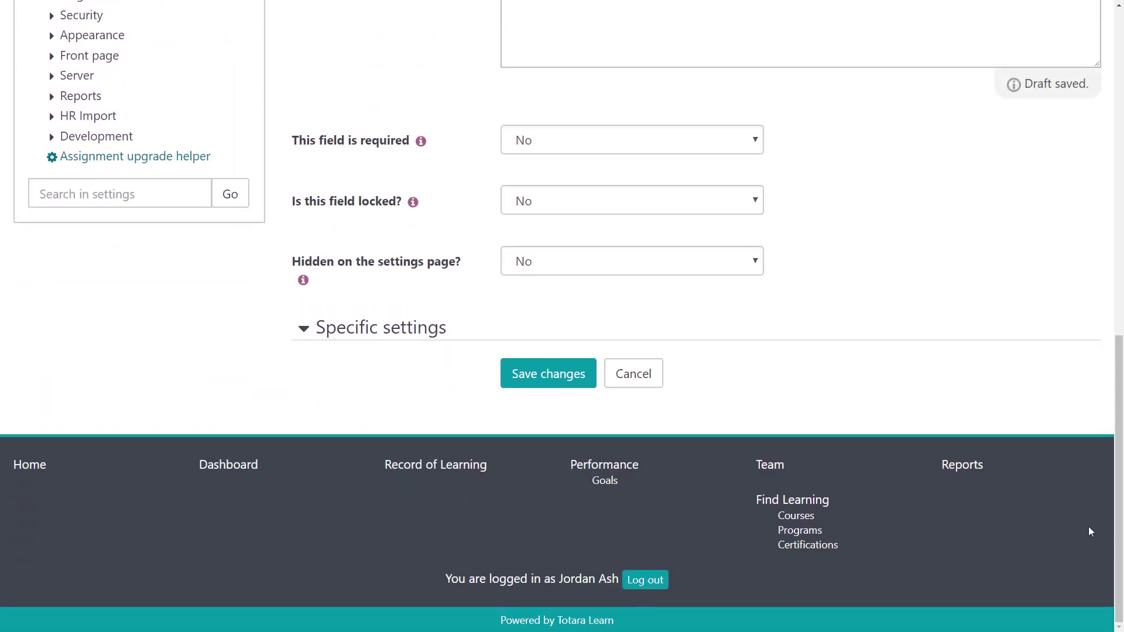
click(749, 143)
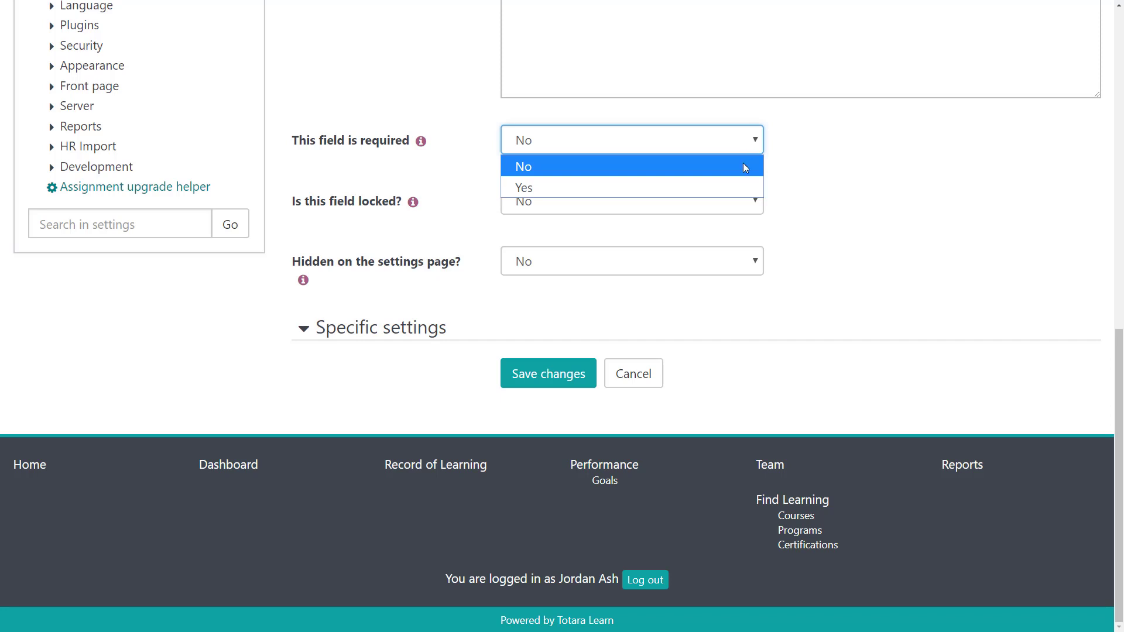
click(744, 166)
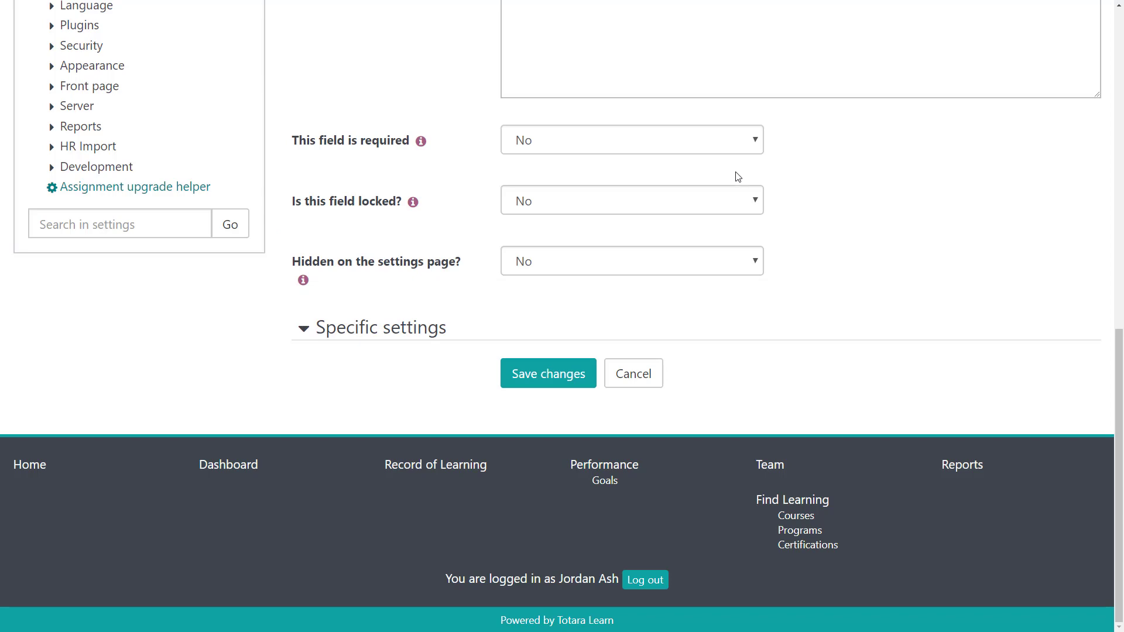
click(581, 375)
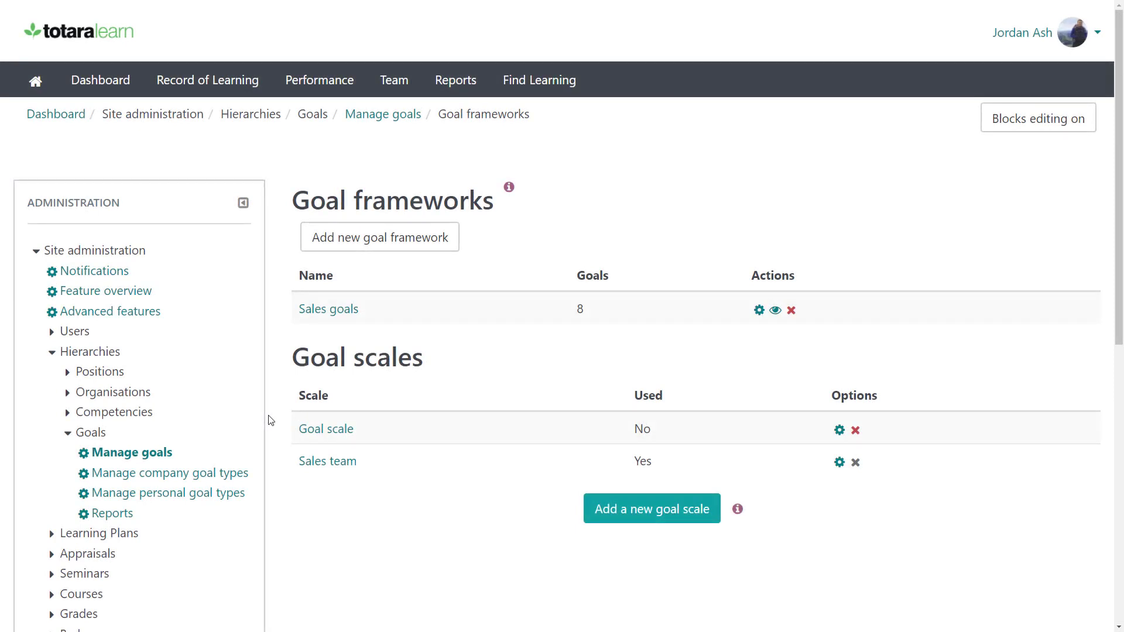
Reclassify the goal "Solidify business relationships with current clients" in the Sales goals framework as Customer satisfaction and review its custom fields.
click(340, 310)
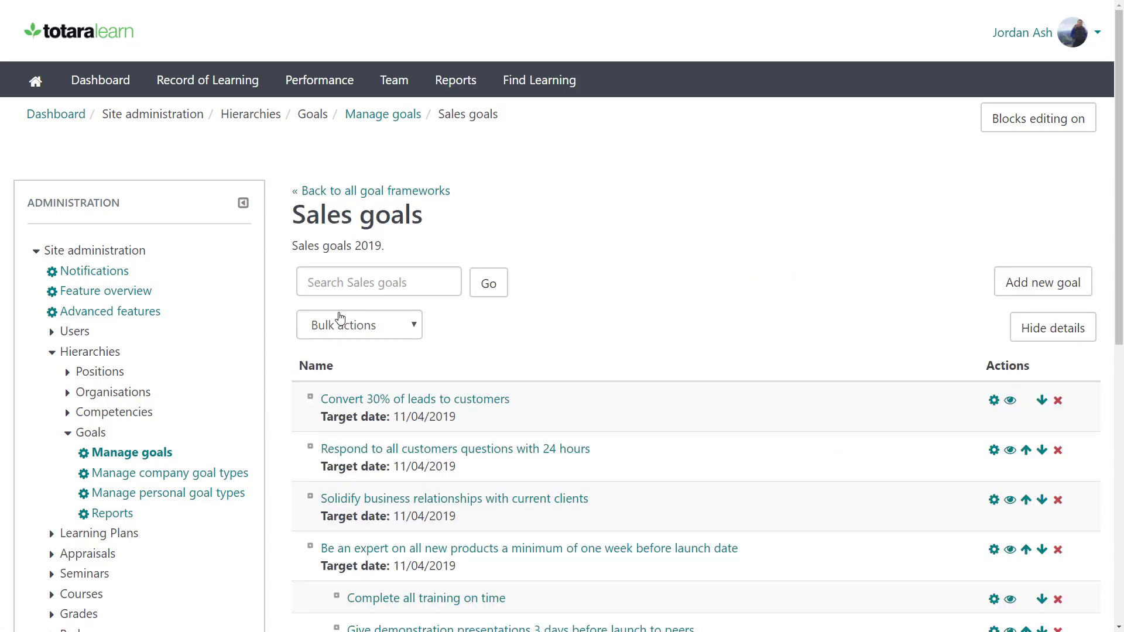
click(994, 500)
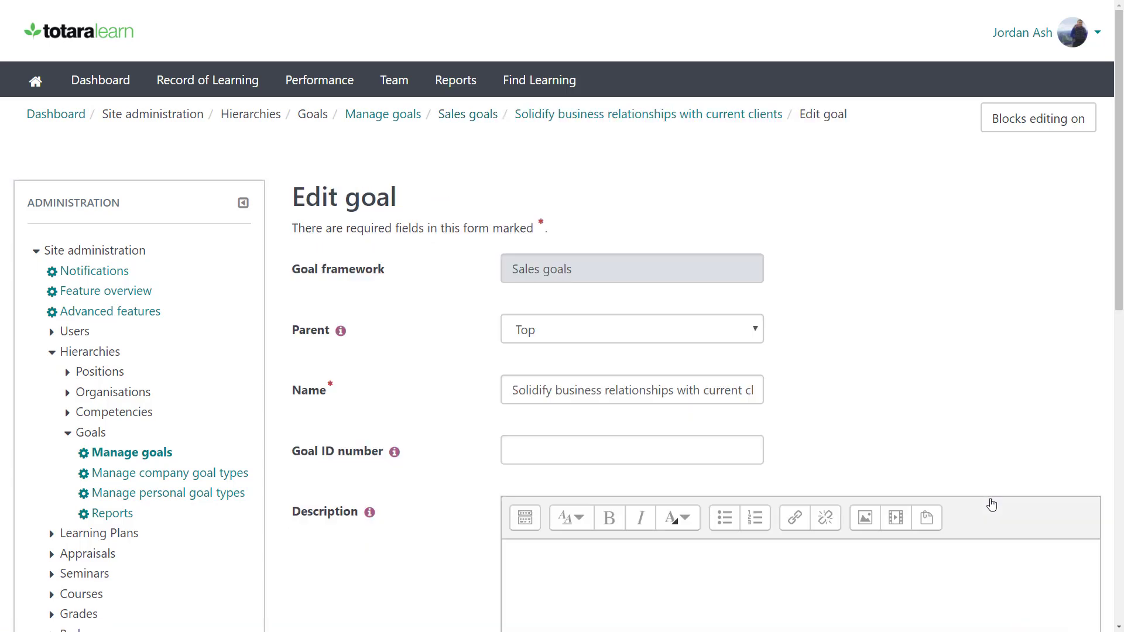
drag(1119, 300, 1106, 567)
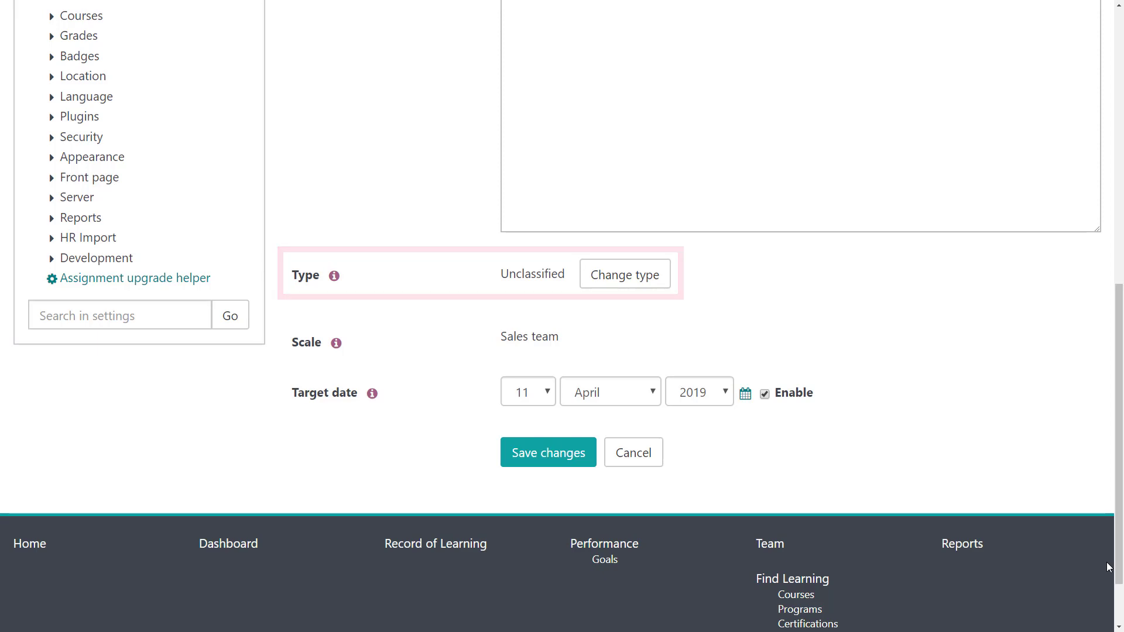
click(644, 275)
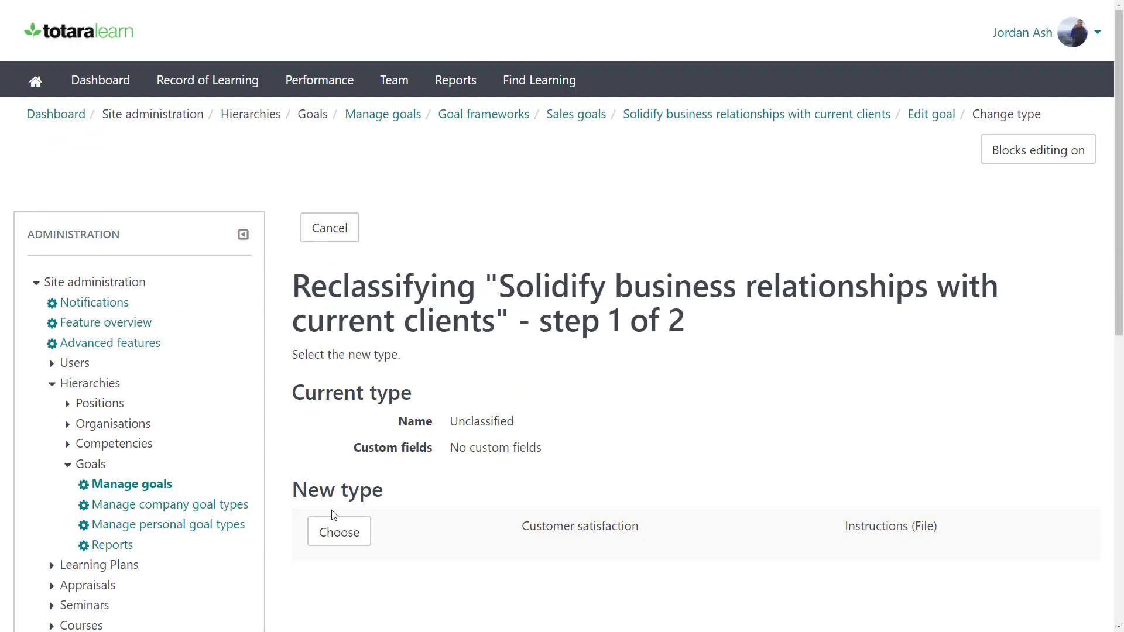
click(337, 522)
click(518, 374)
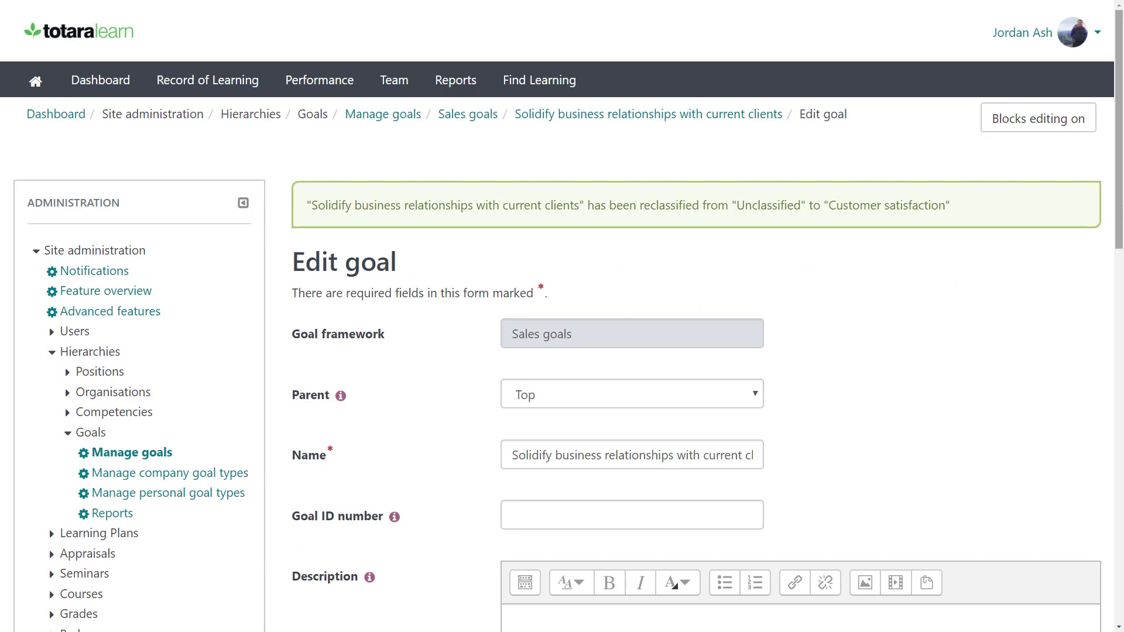
drag(1118, 220, 1098, 575)
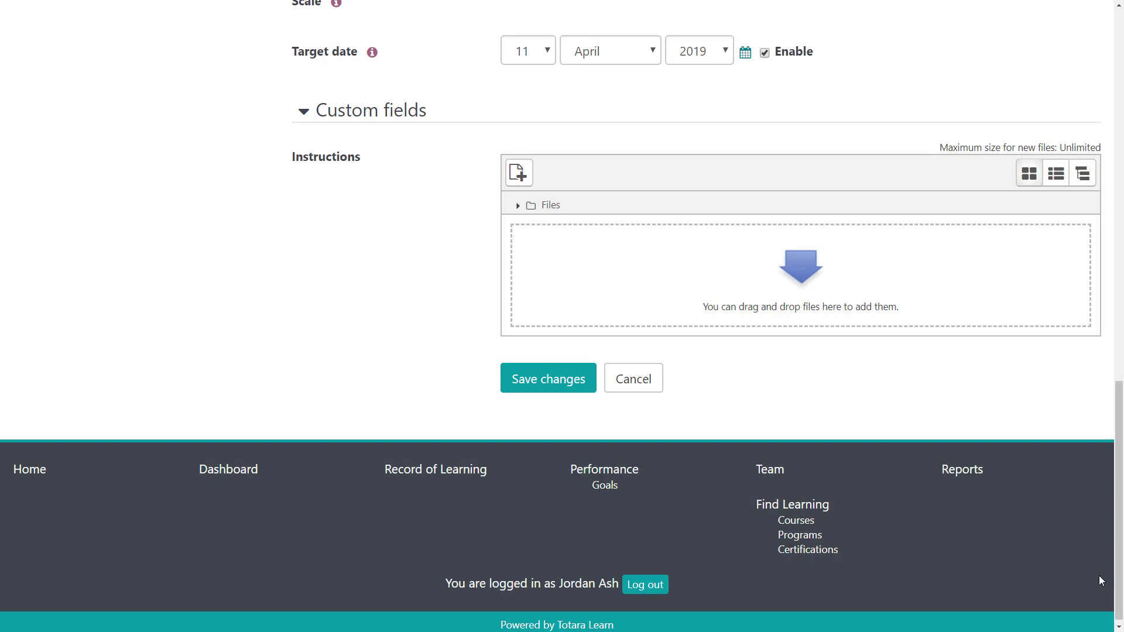
drag(1119, 571, 1119, 199)
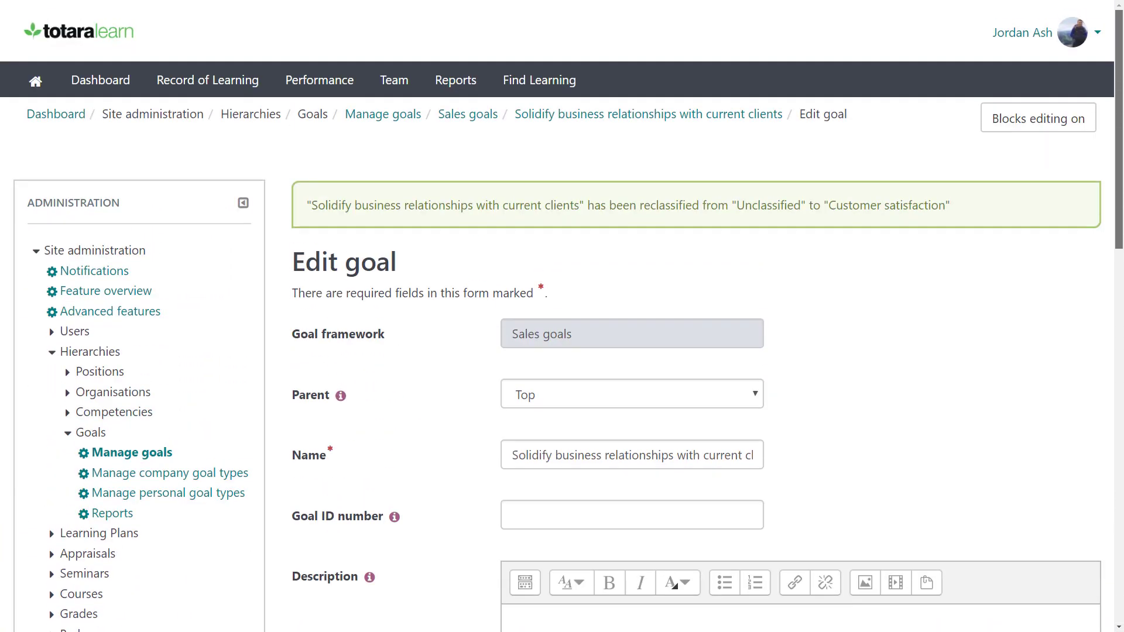
Start a new personal goal type with the full name "Improve sector knowledge".
click(210, 494)
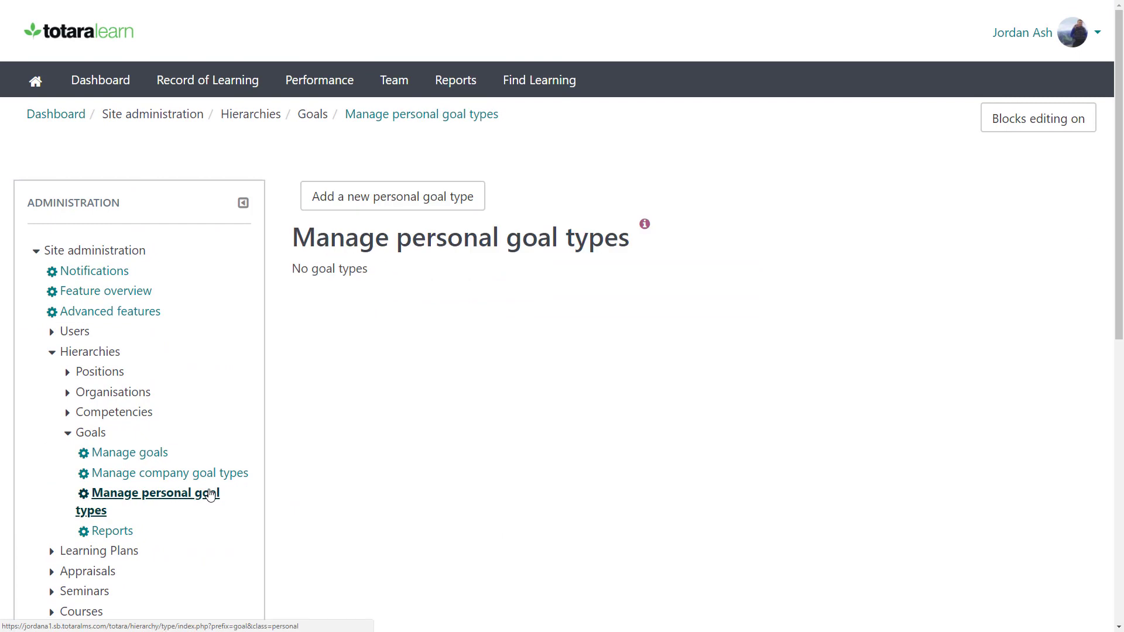
click(422, 209)
click(507, 314)
text(Improve s)
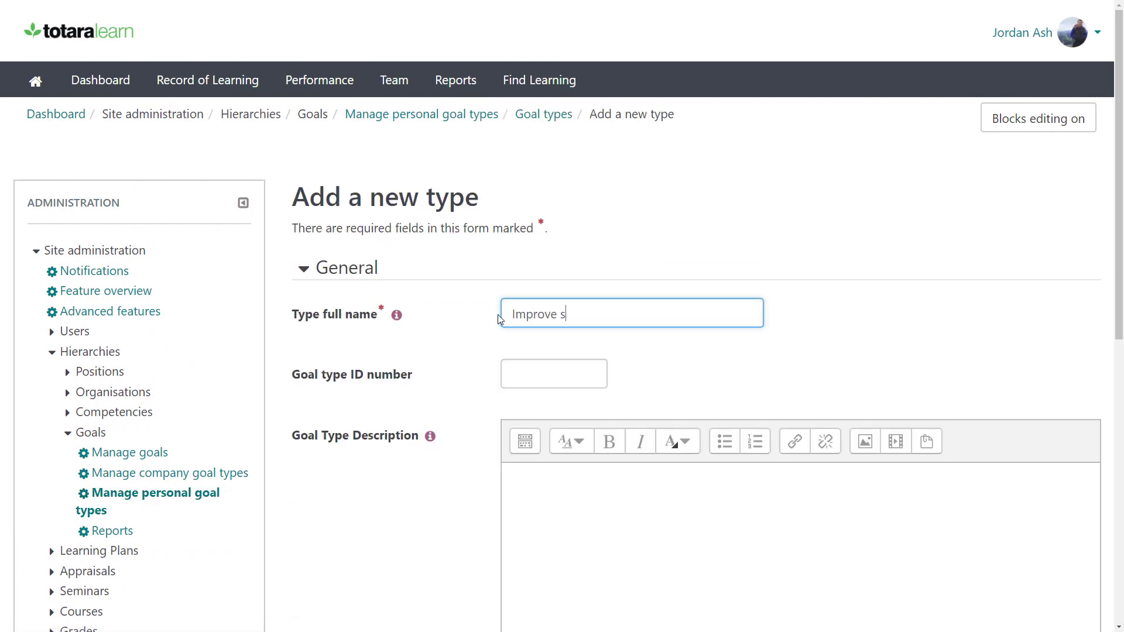
text(ector knowledge)
click(498, 318)
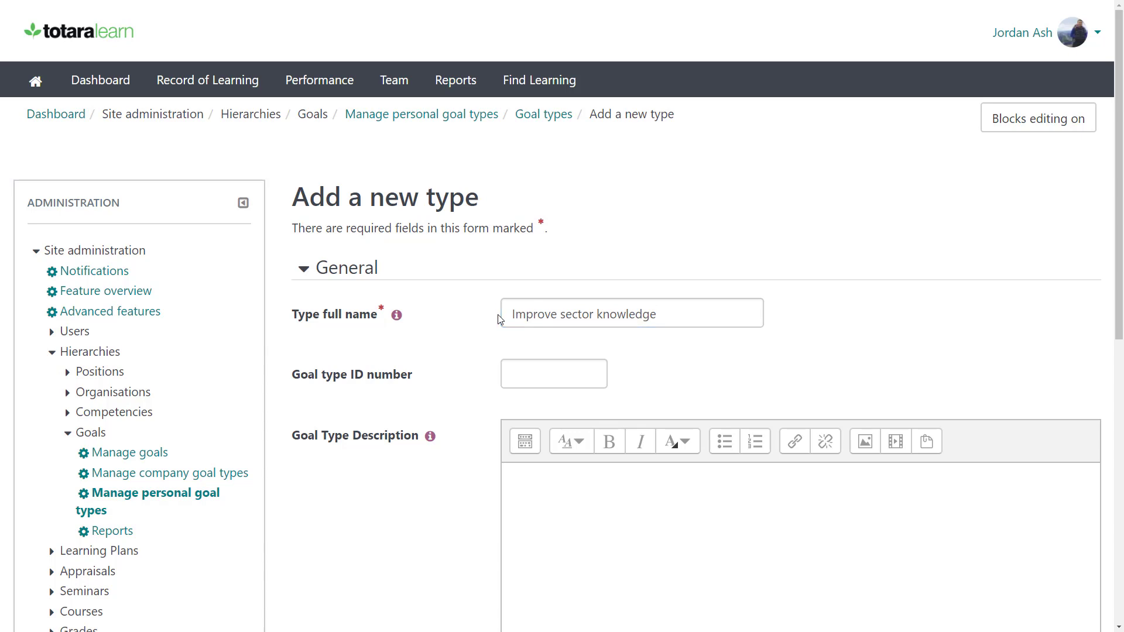
Make the personal goal type available only to certain audiences, add the Sales team audience, and save the type.
drag(1122, 288, 1078, 547)
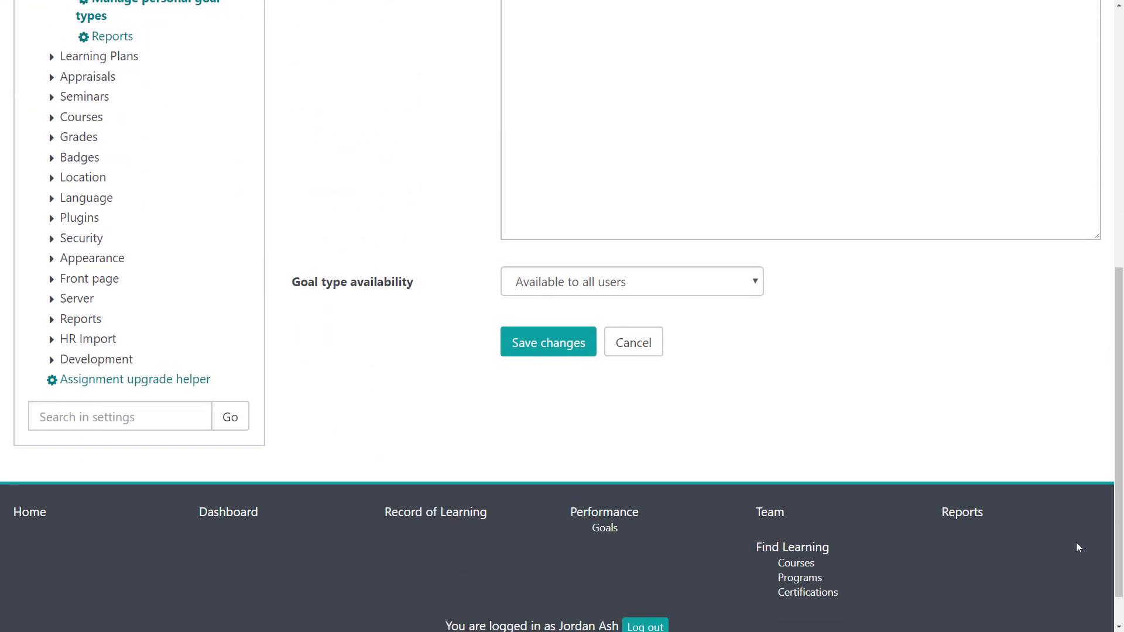
click(759, 281)
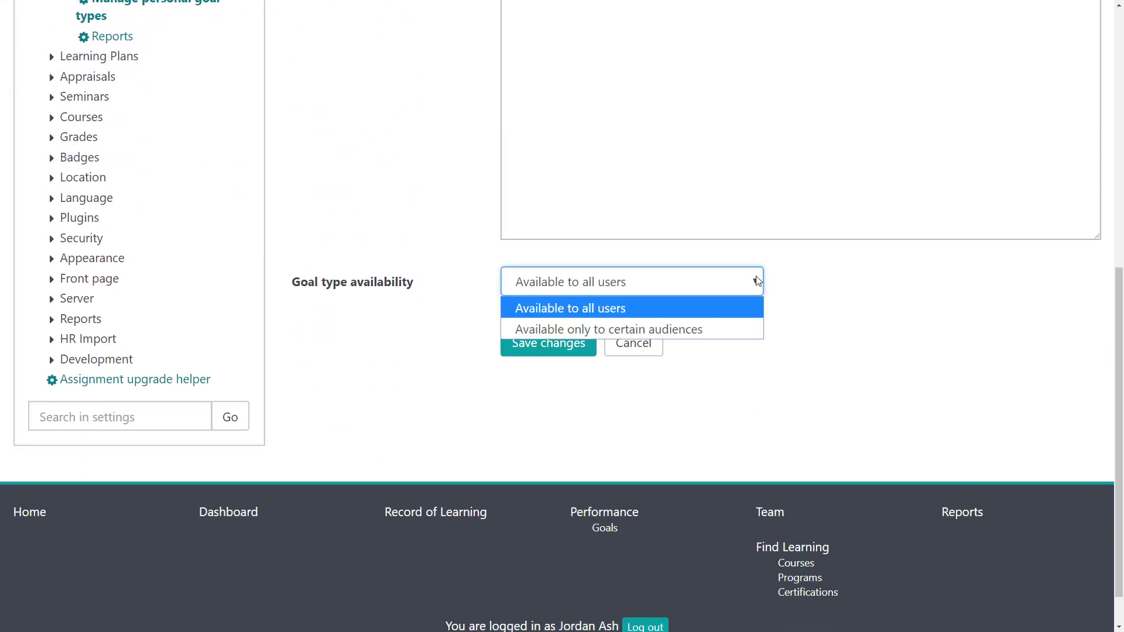
click(742, 328)
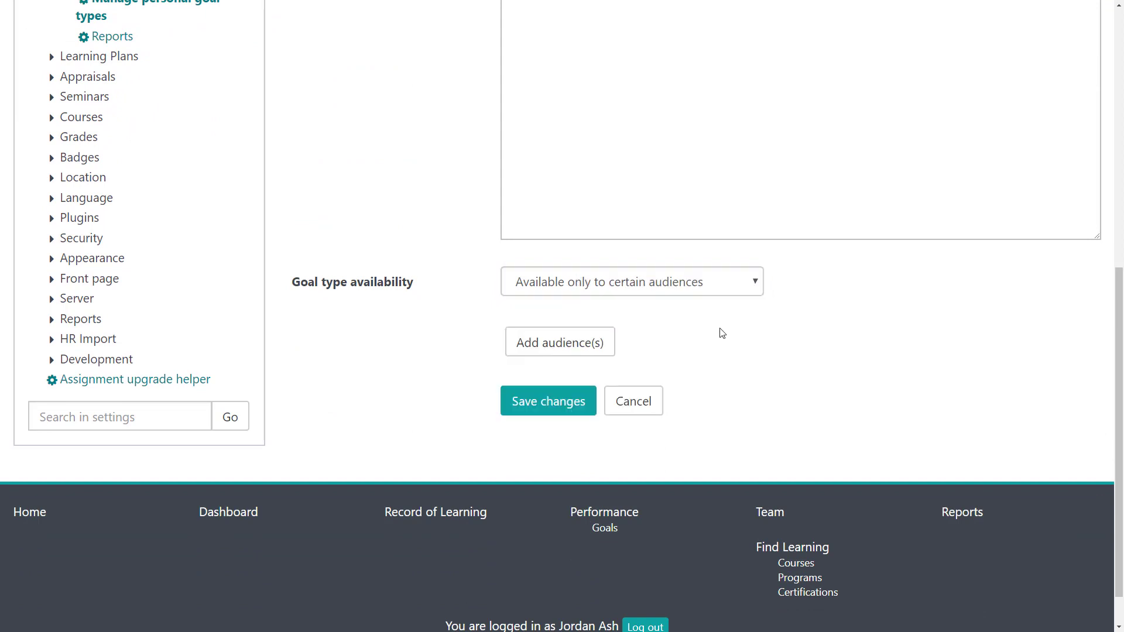
click(598, 340)
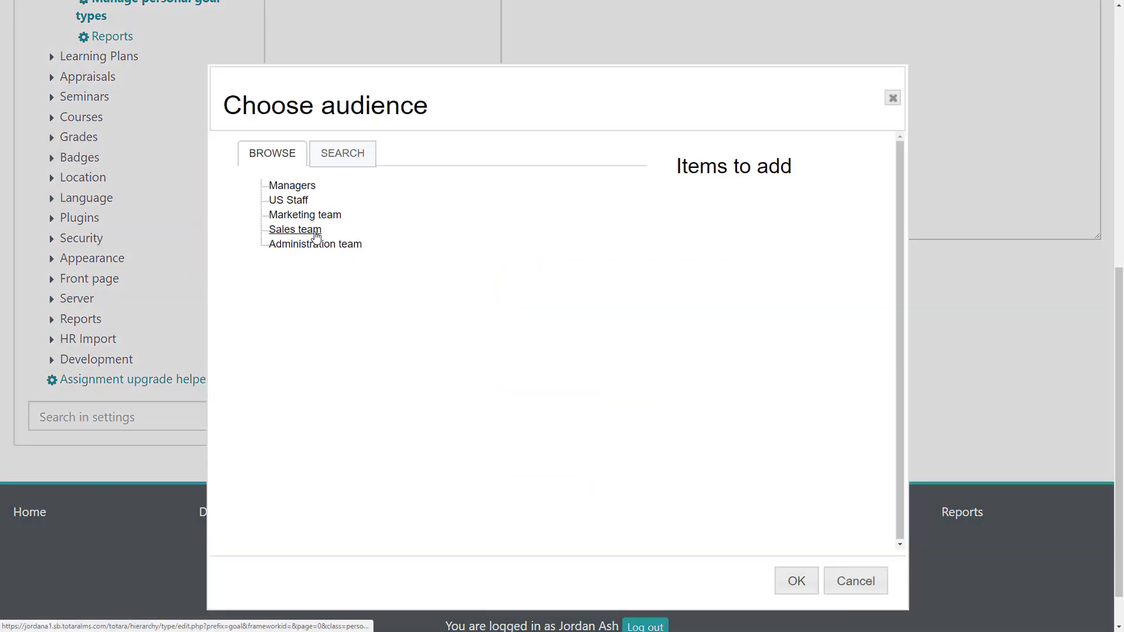
click(295, 229)
click(794, 581)
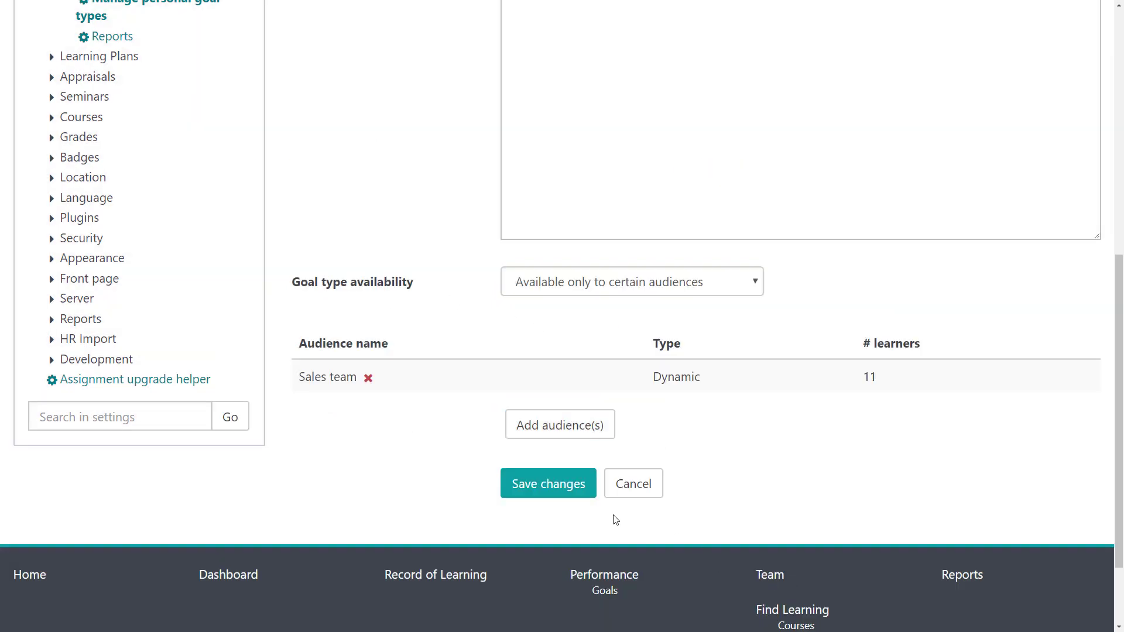
click(564, 491)
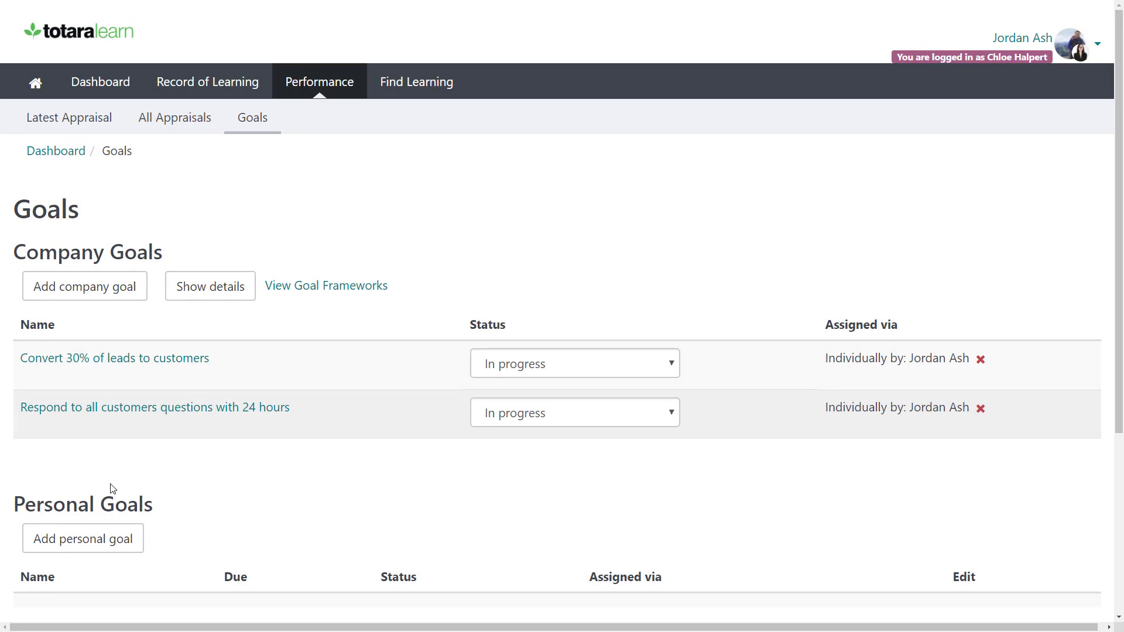
Start a new personal goal named "Read five industry articles a week" from the learner's Goals page.
drag(1118, 298, 1117, 454)
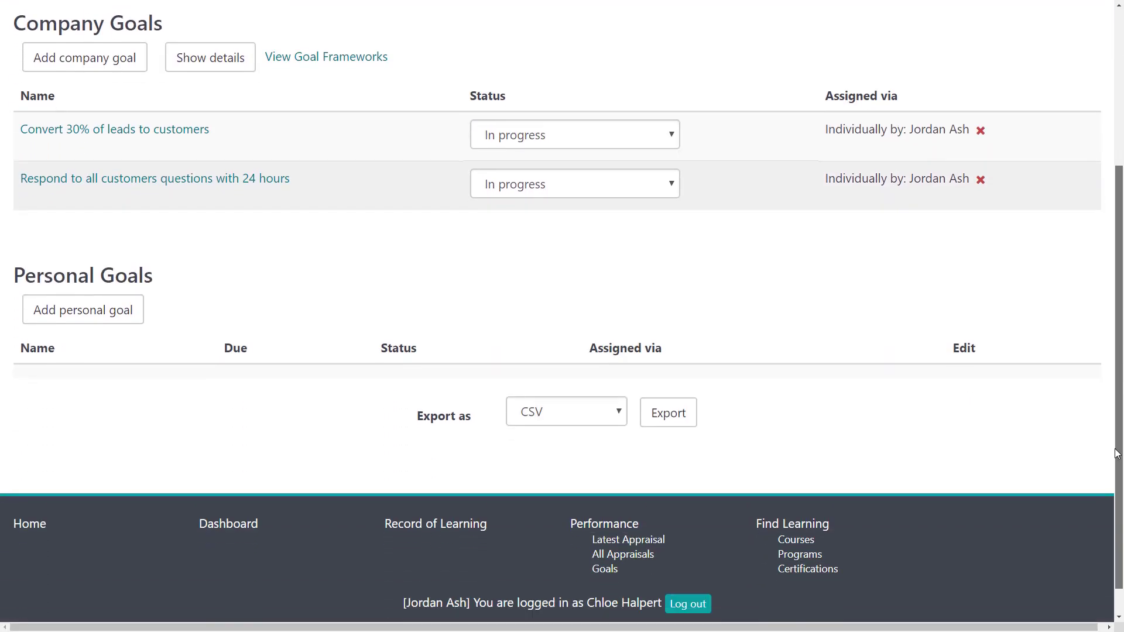
click(136, 315)
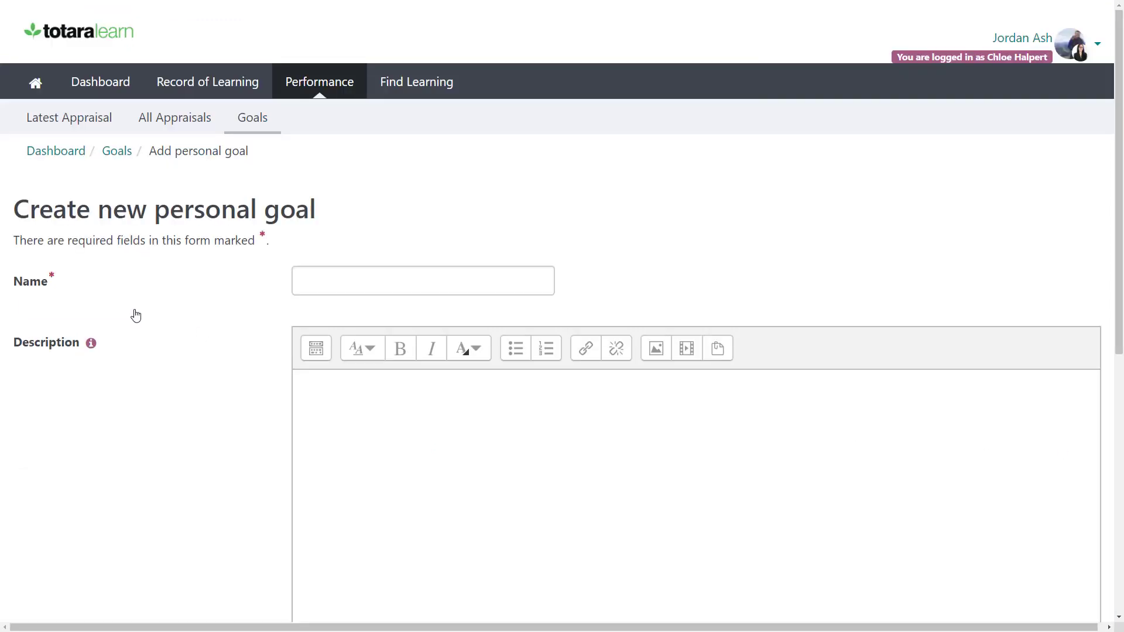
click(277, 286)
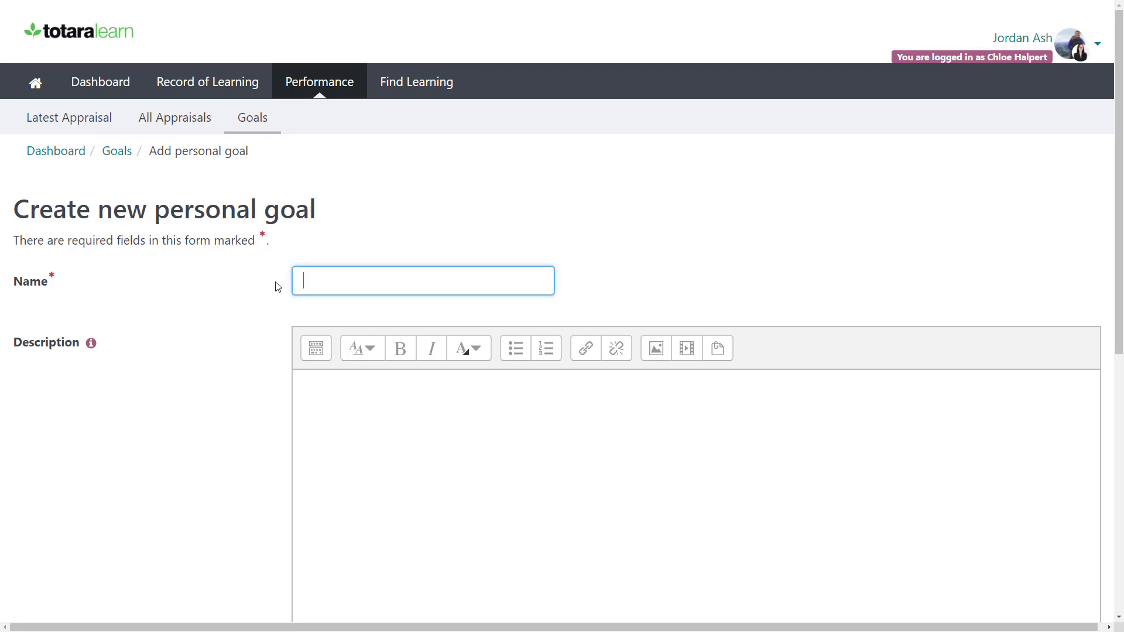
text(Read five industry articles a week)
click(277, 287)
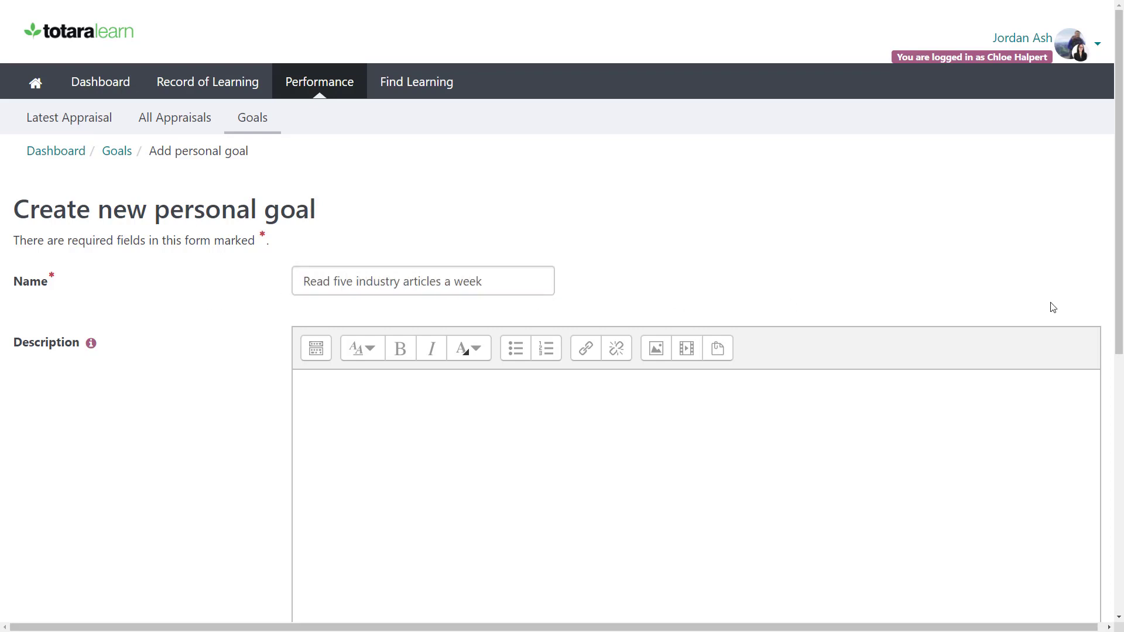
Assign the personal goal the type Improve sector knowledge and the scale Sales team, and save it.
scroll(1086, 447, down, 6)
click(530, 316)
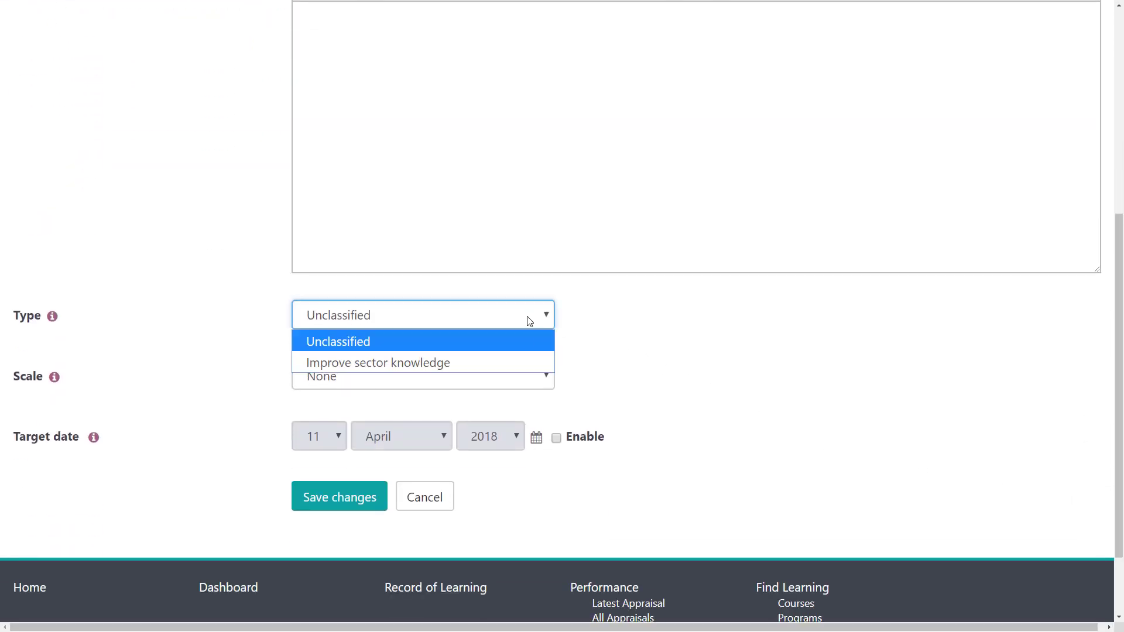
click(525, 359)
click(527, 370)
click(516, 441)
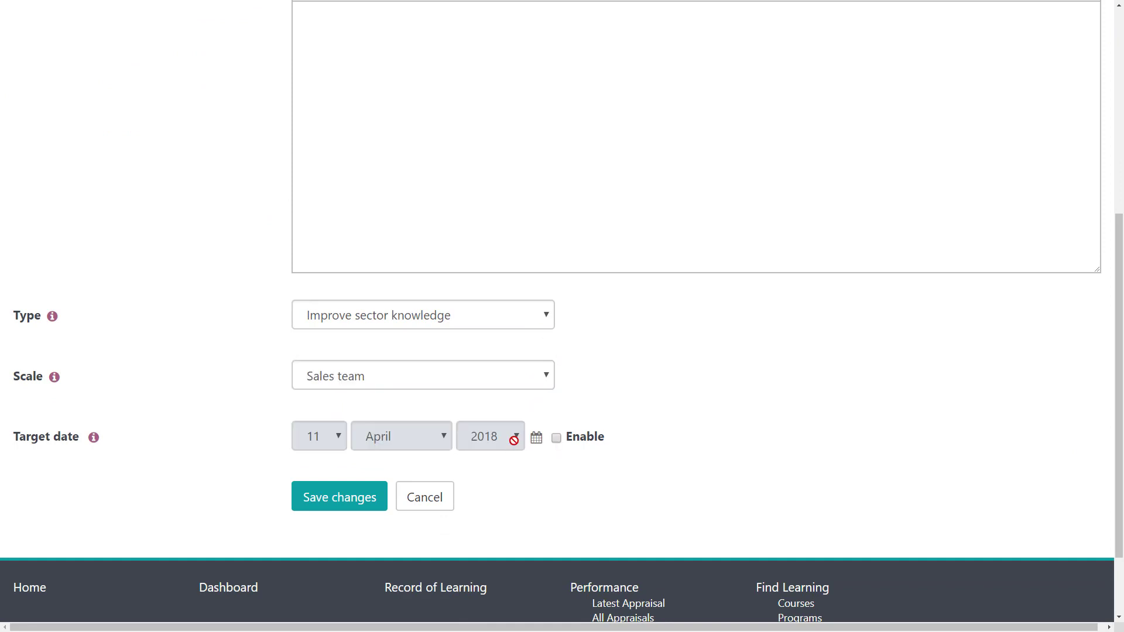
click(352, 497)
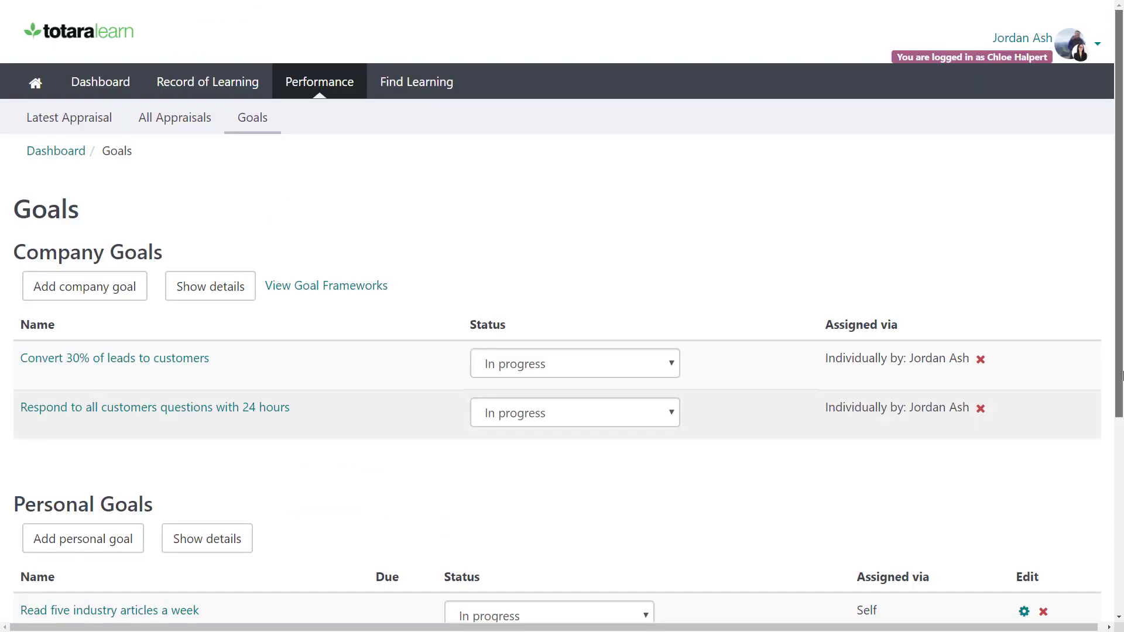
Set the status of the company goal "Respond to all customers questions with 24 hours" to Achieved.
scroll(1092, 391, down, 3)
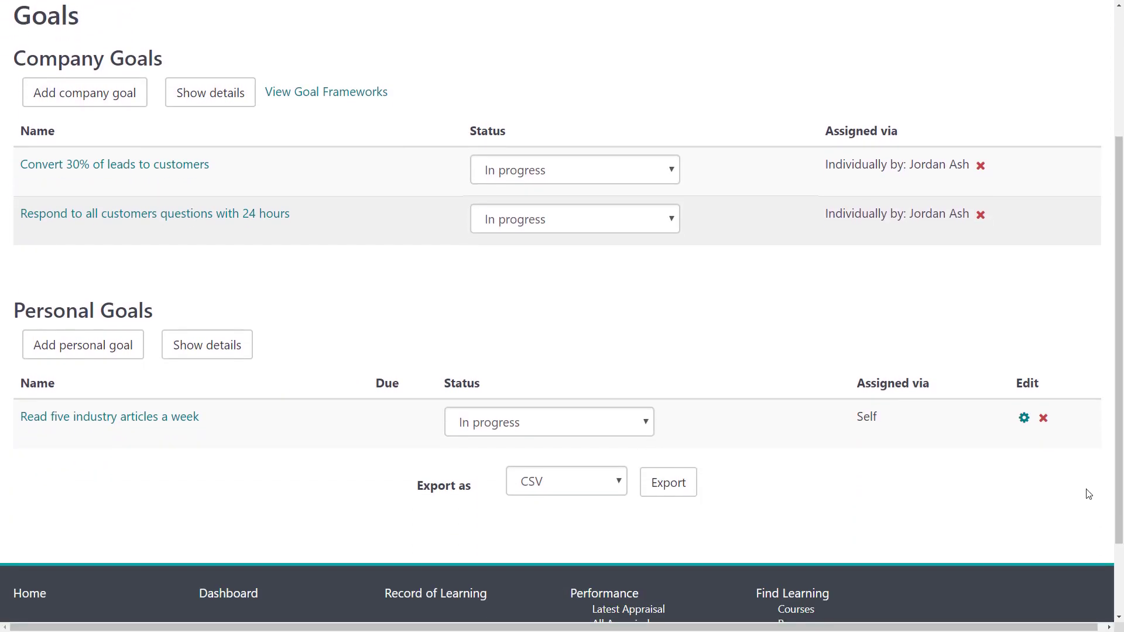
click(1024, 418)
drag(1120, 185, 1118, 387)
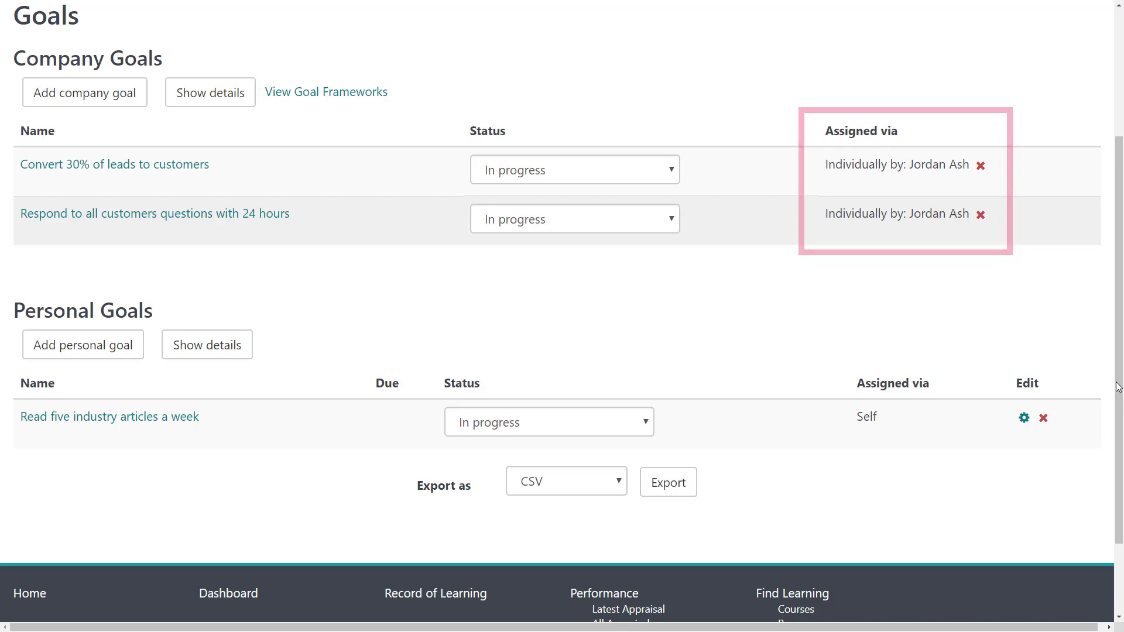
click(673, 224)
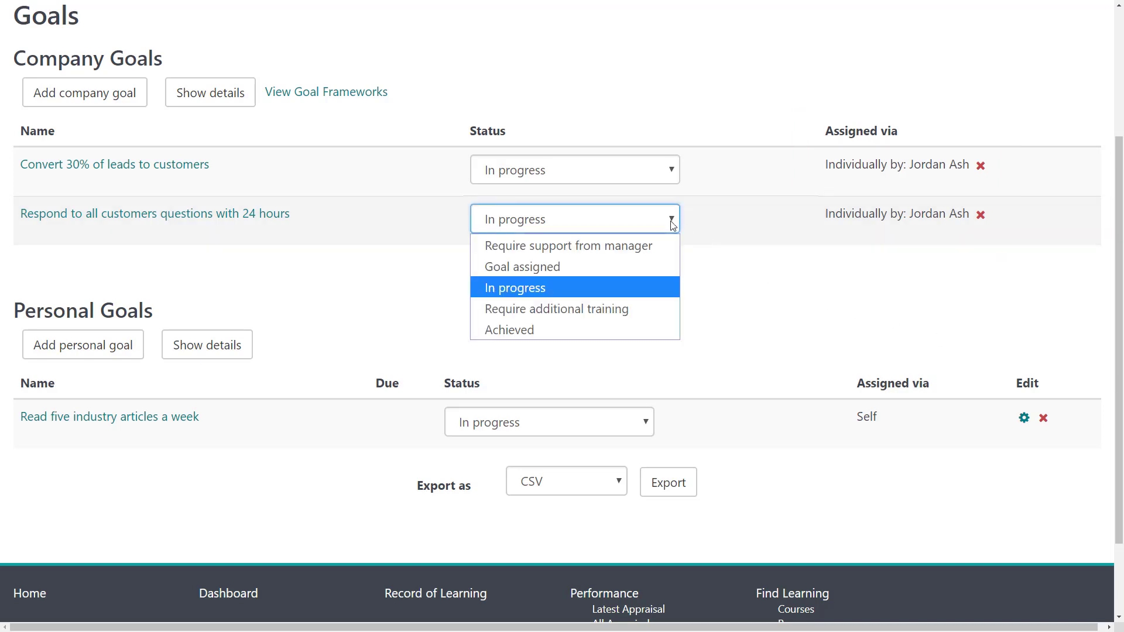
click(648, 326)
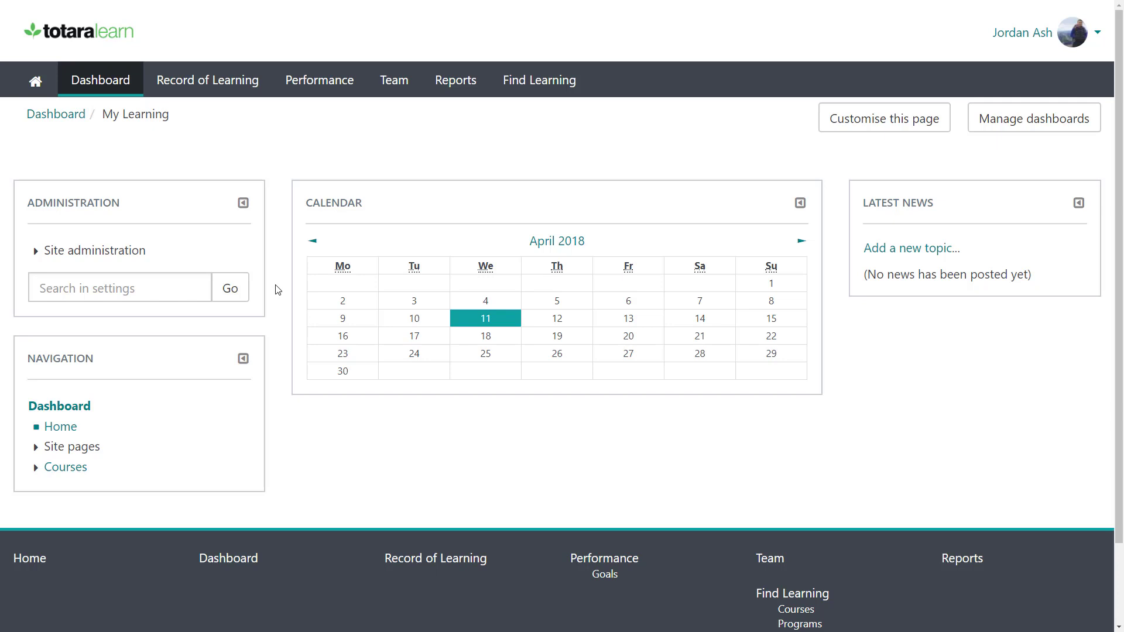
Open the Authenticated user role for editing from the site's role definitions.
click(126, 252)
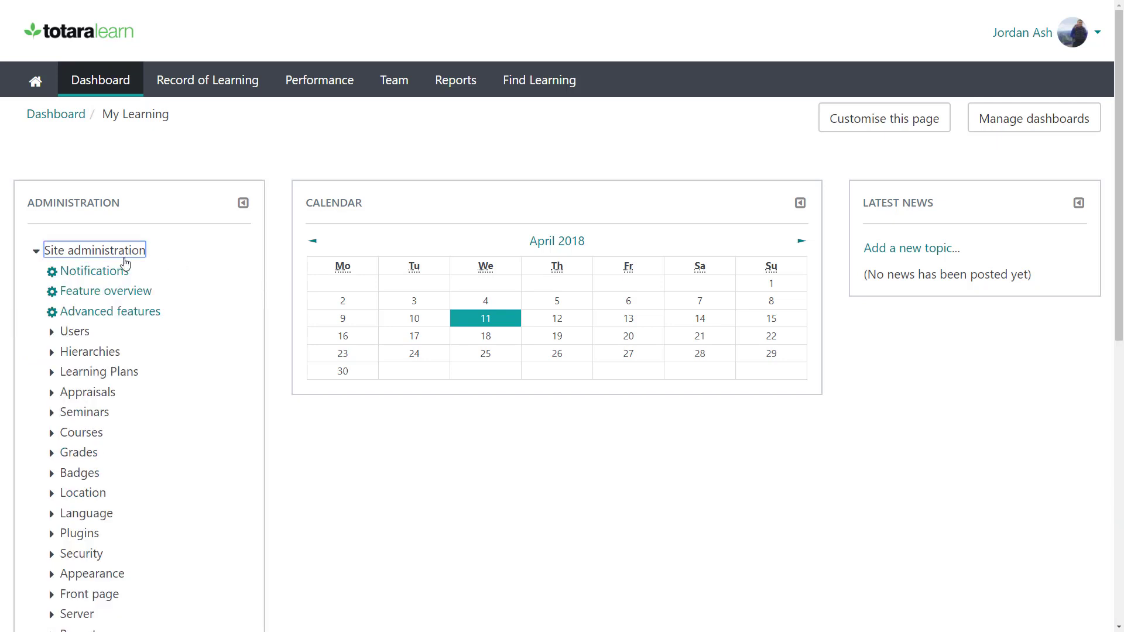
click(89, 332)
click(98, 374)
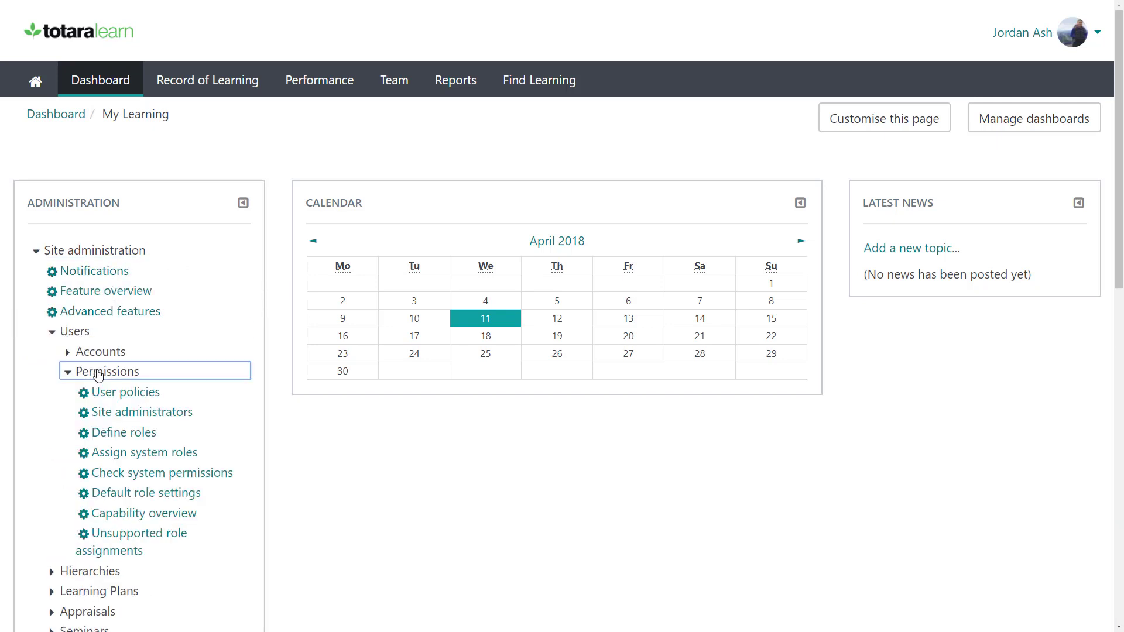
click(106, 433)
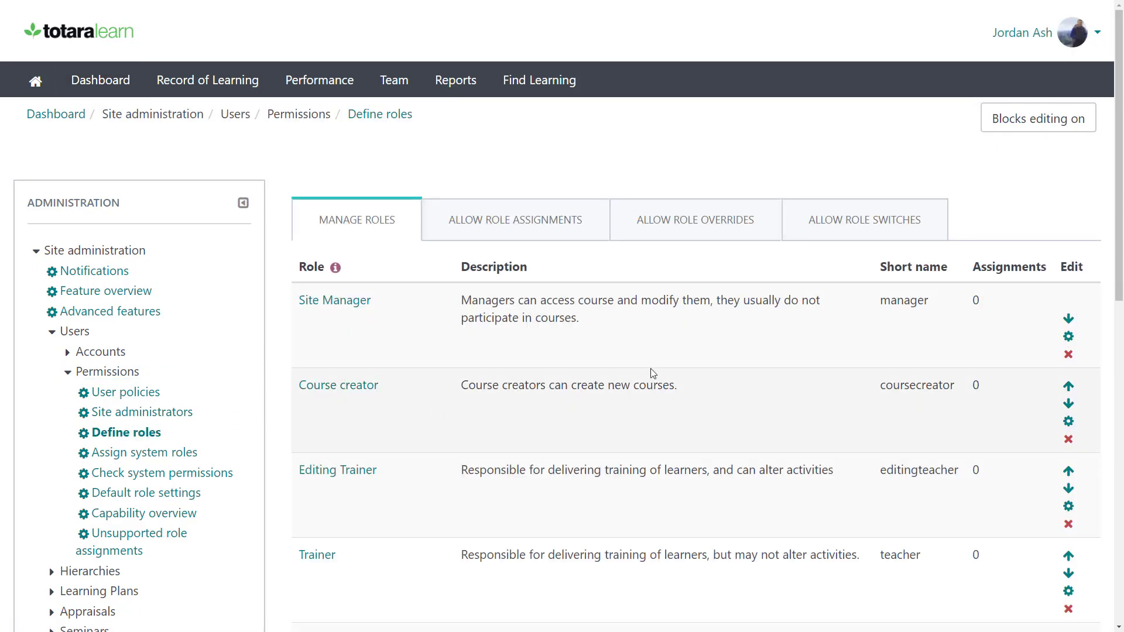
scroll(1105, 449, down, 8)
scroll(1105, 449, down, 2)
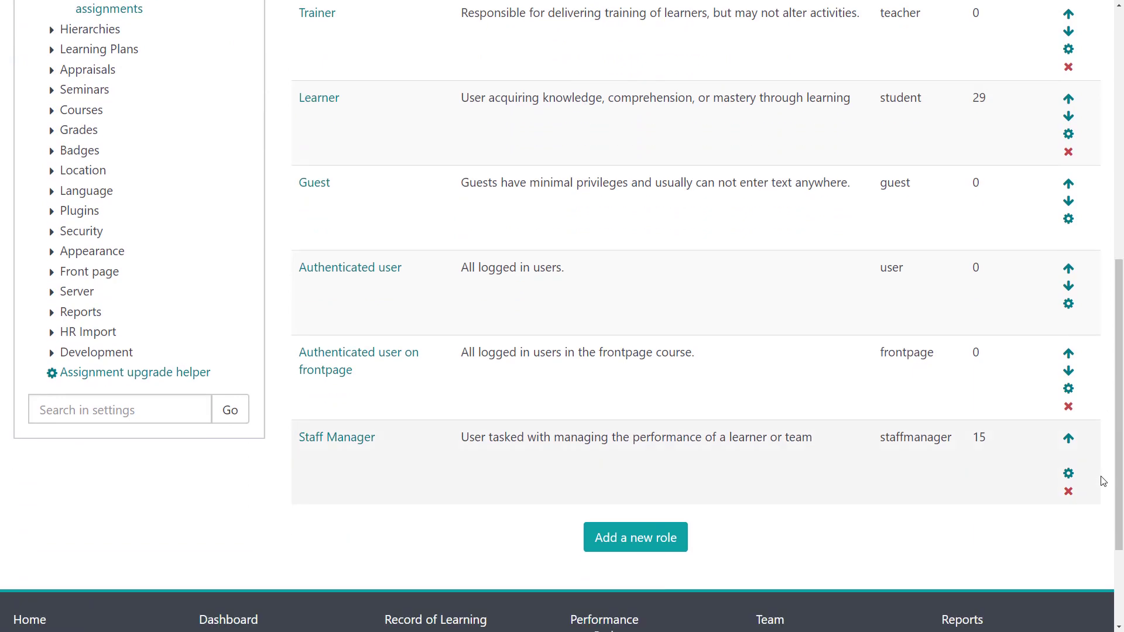
click(373, 275)
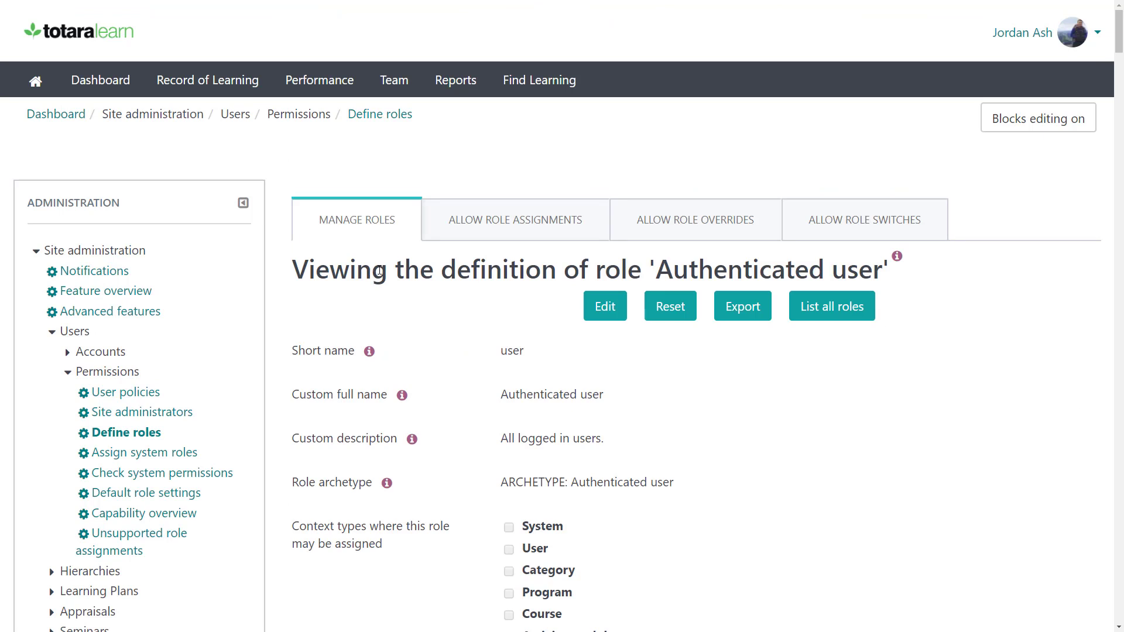
click(582, 307)
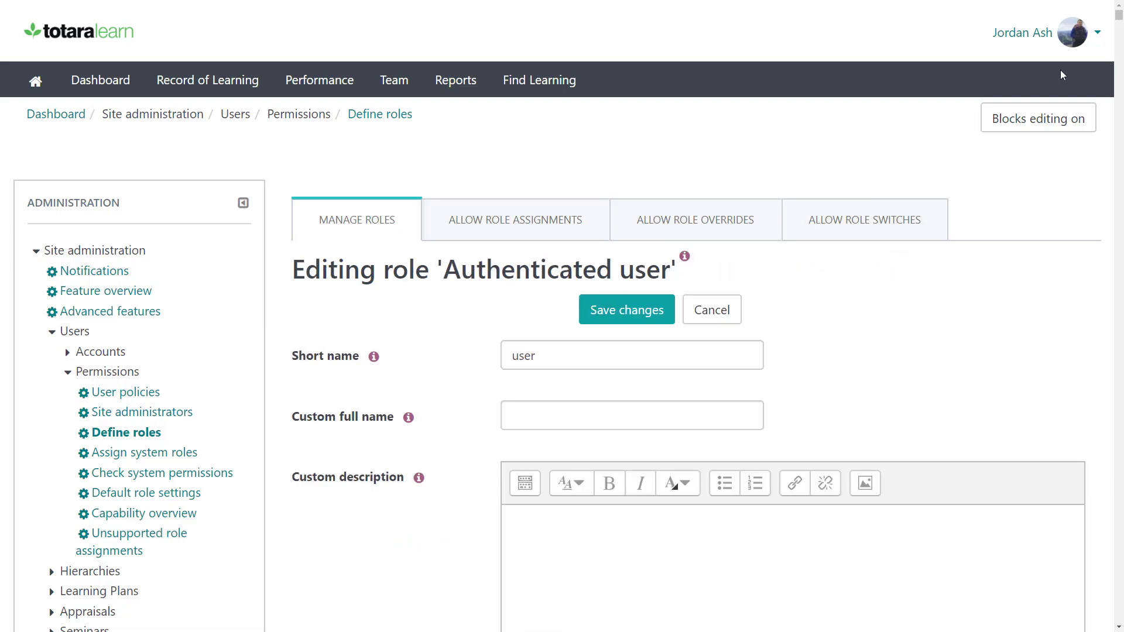
Filter the role's capabilities by "goals" and disallow Manage own company goals.
drag(1119, 17, 1119, 37)
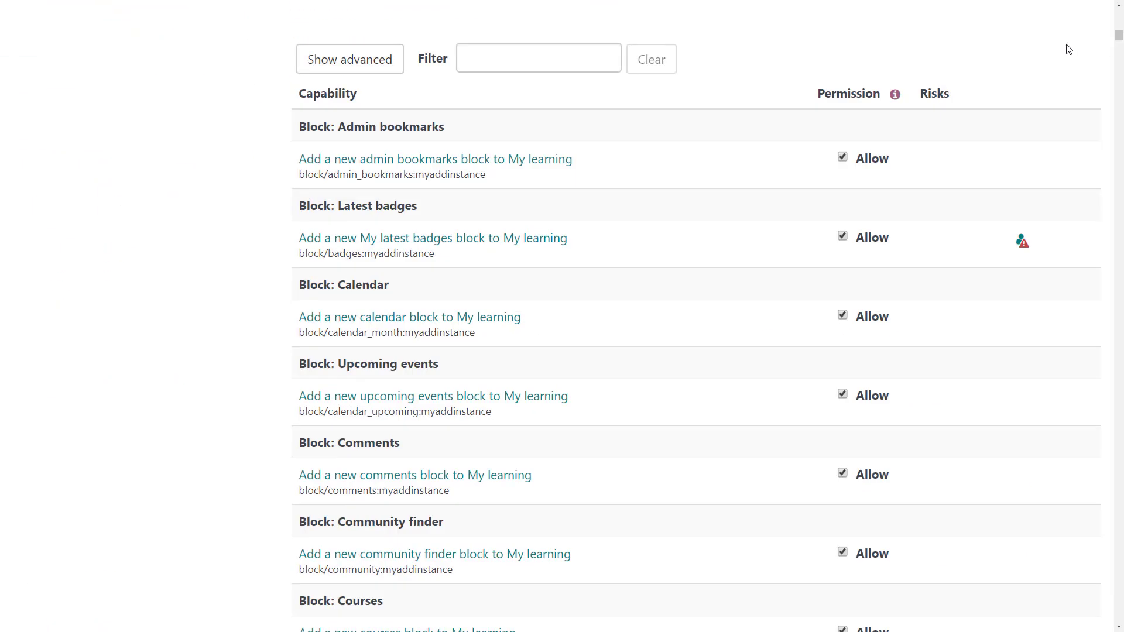
click(619, 61)
text(goals)
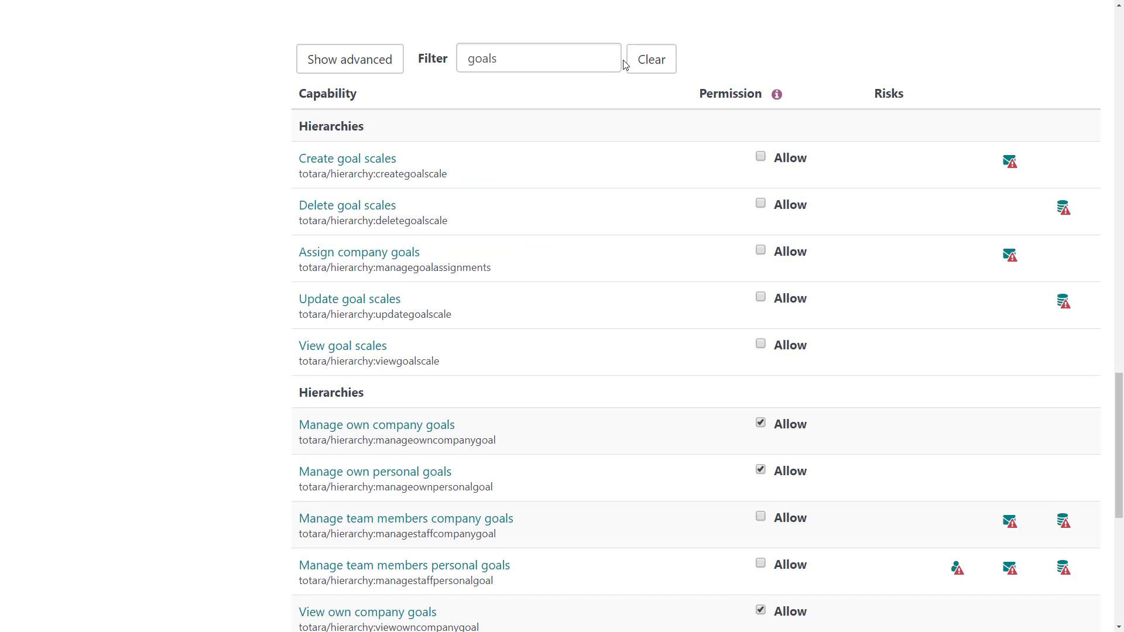
click(761, 426)
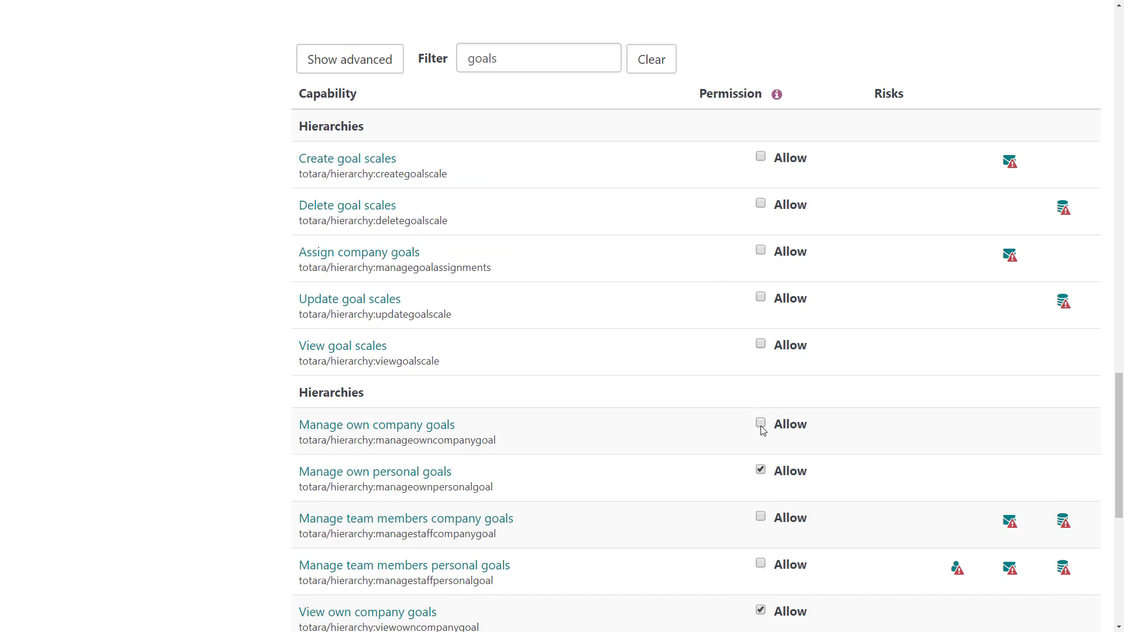